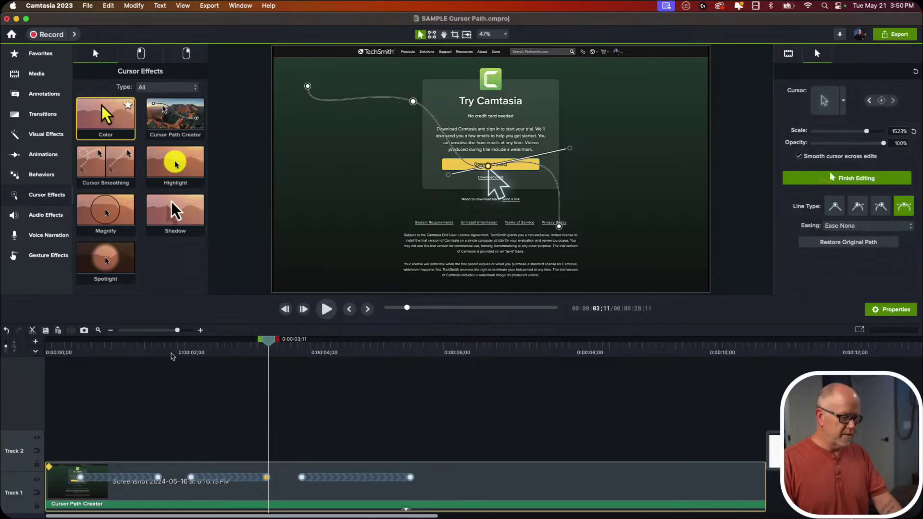
key("space")
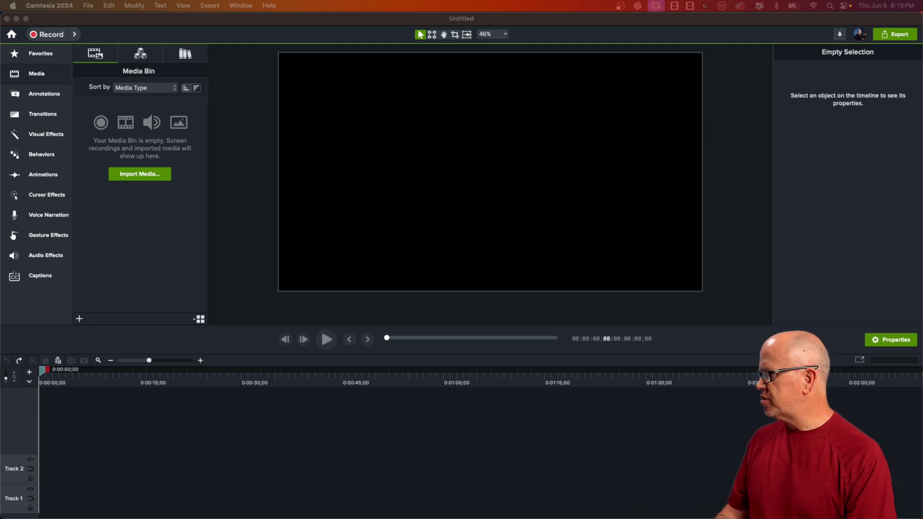
Import the Trailer30_ver2 video into the media bin and place it at the start of Track 1
left_click_drag(94, 47, 142, 214)
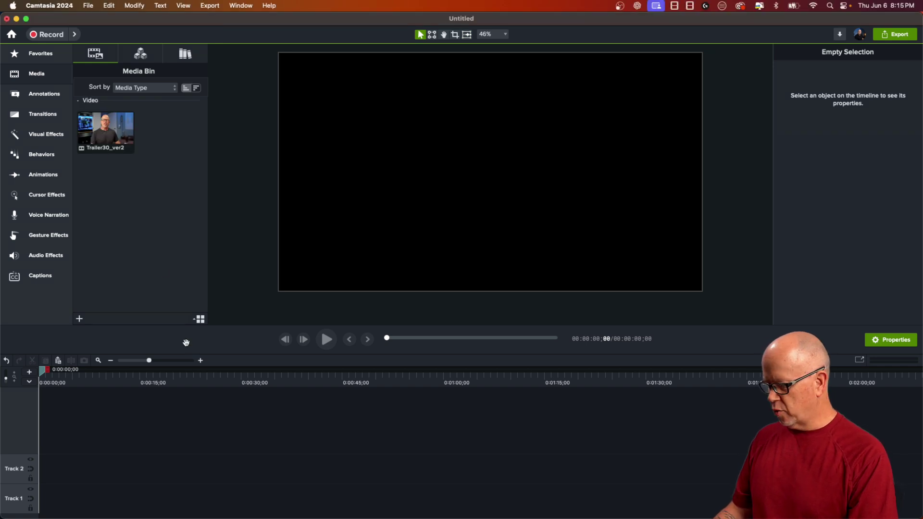
left_click_drag(115, 137, 44, 493)
Play a short section near the start of the Trailer30_ver2 clip and return the playhead to the beginning
left_click_drag(41, 371, 51, 373)
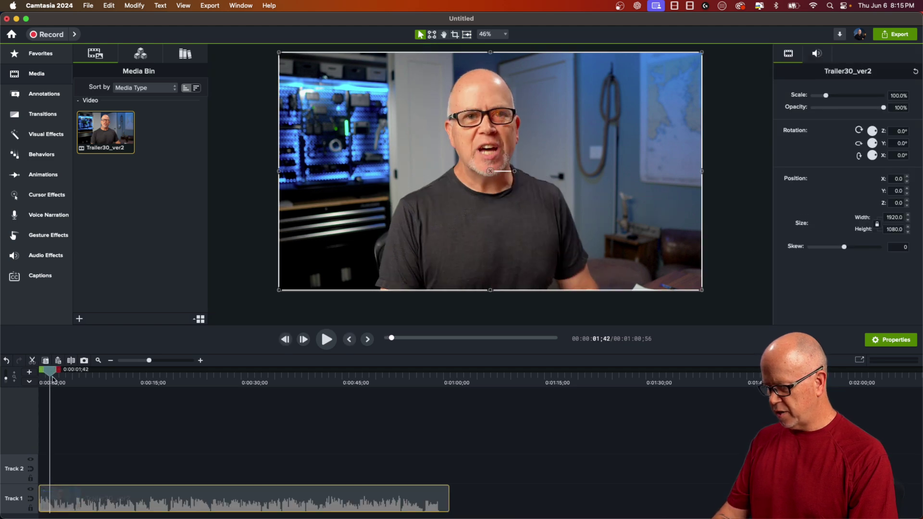
key("space")
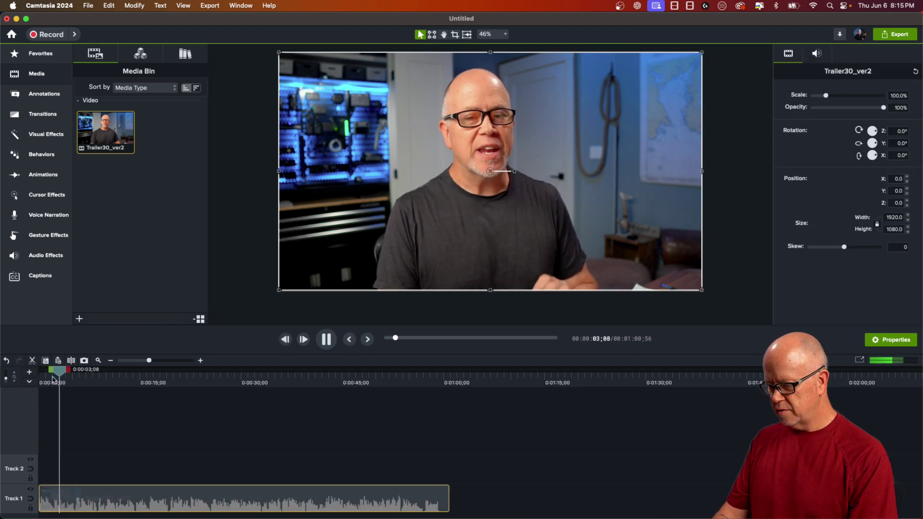
key("space")
left_click_drag(60, 371, 40, 429)
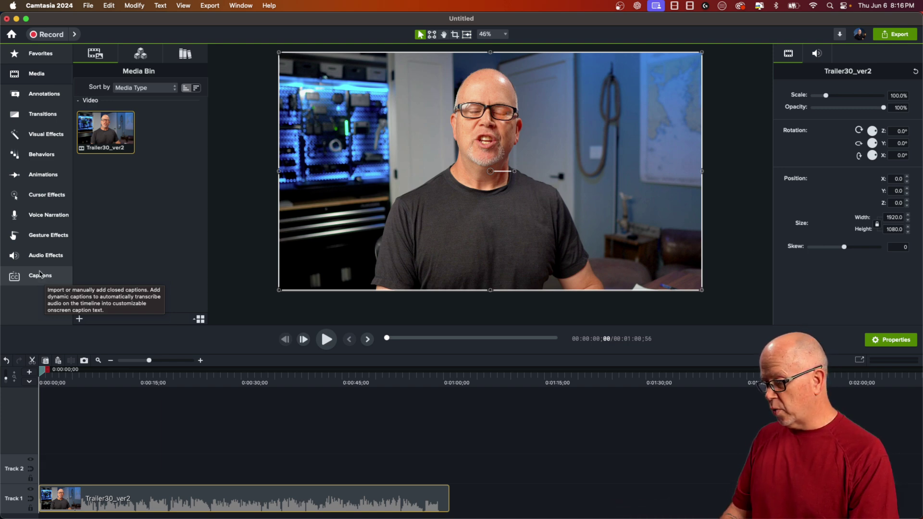
Add the Noto Sans Word Box dynamic caption style to Track 2, starting about 4 seconds into the timeline
left_click(37, 278)
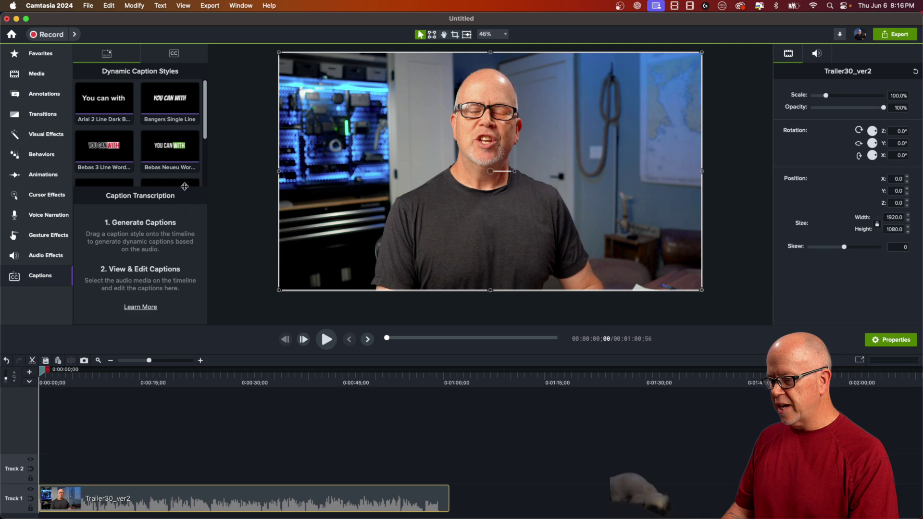
left_click_drag(185, 187, 184, 207)
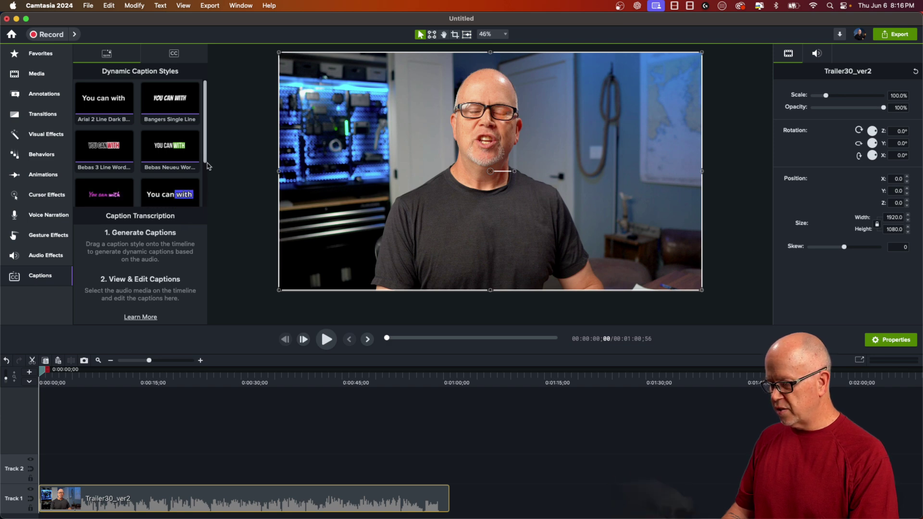
mouse_move(208, 155)
left_mouse_down()
mouse_move(207, 182)
mouse_move(213, 141)
left_mouse_up()
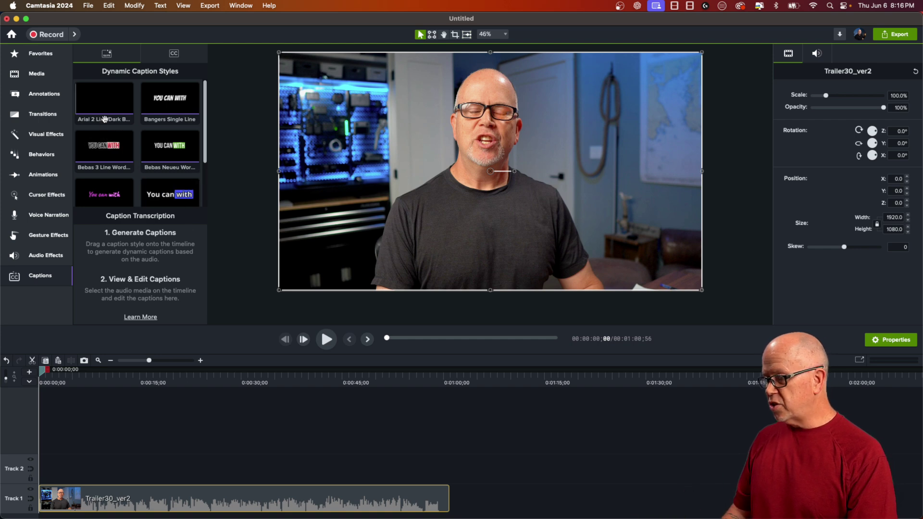
scroll(129, 114, "down", 3)
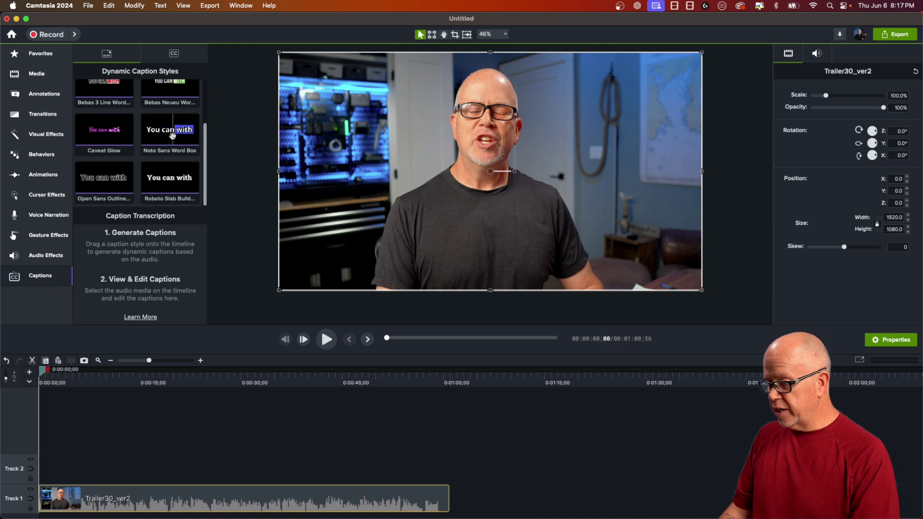
left_click_drag(173, 131, 41, 474)
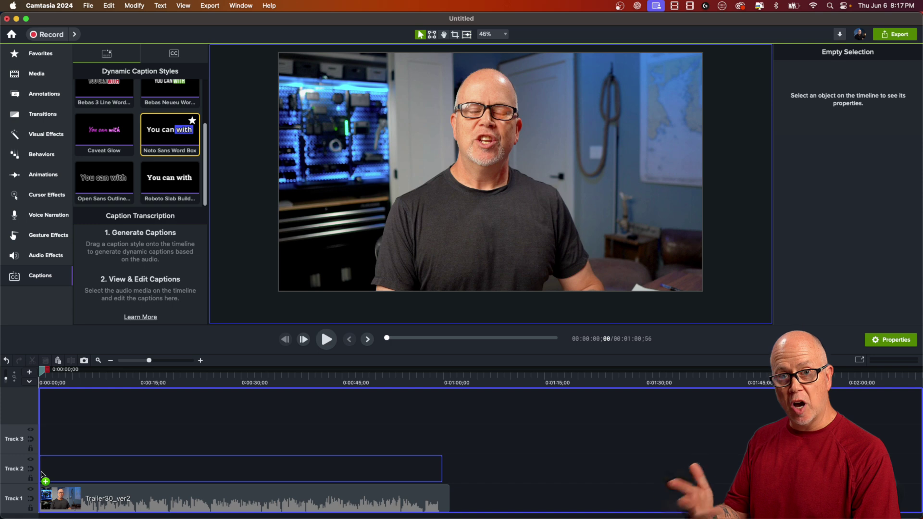
left_click_drag(41, 472, 66, 475)
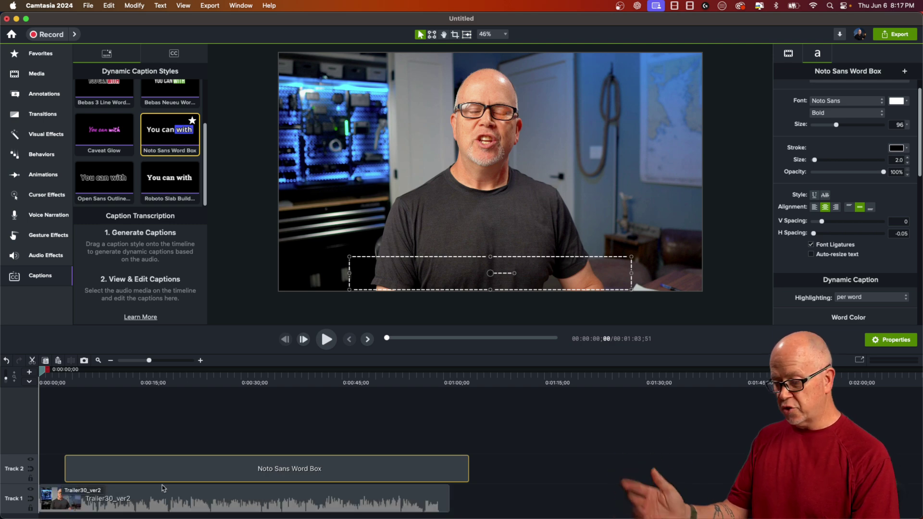
Play the timeline from about 0:08 for a few seconds to check the generated captions
left_click_drag(105, 378, 97, 378)
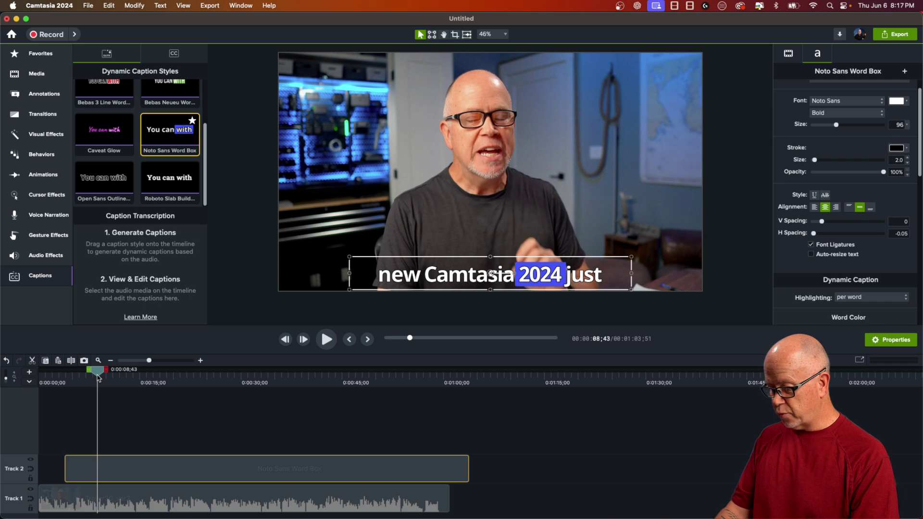
key("space")
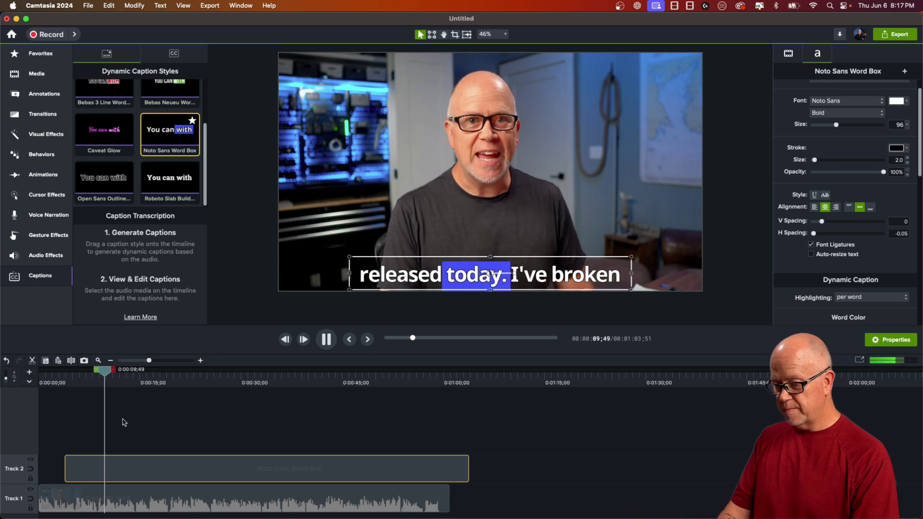
key("space")
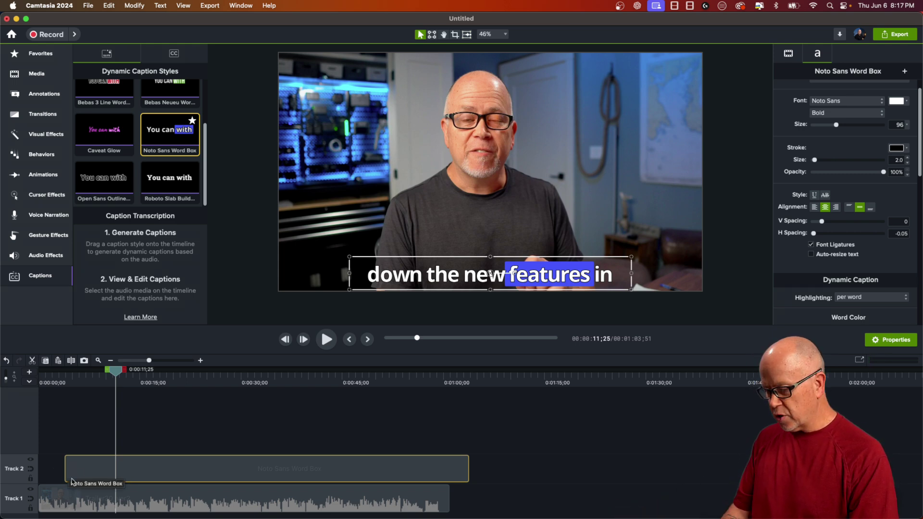
Move the caption clip on Track 2 to start at about 0:42 and play back the captions there
left_click_drag(138, 475, 402, 477)
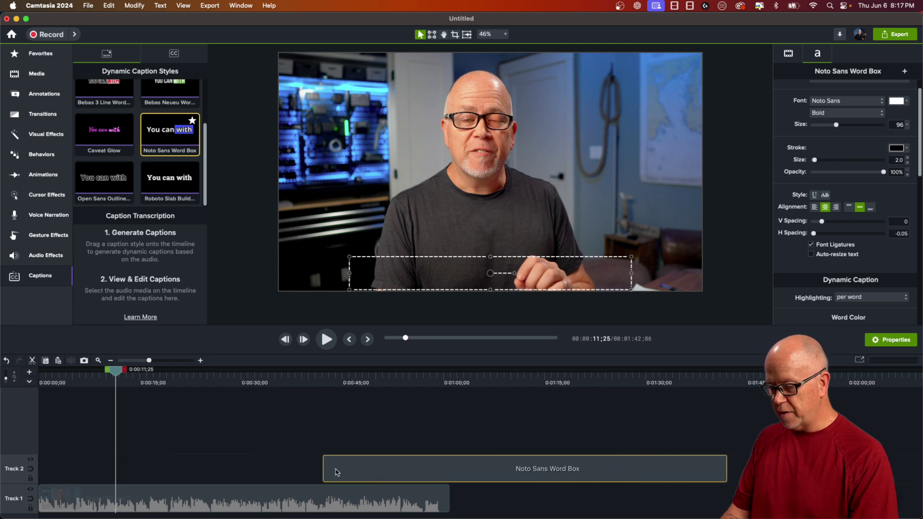
left_click(317, 387)
key("space")
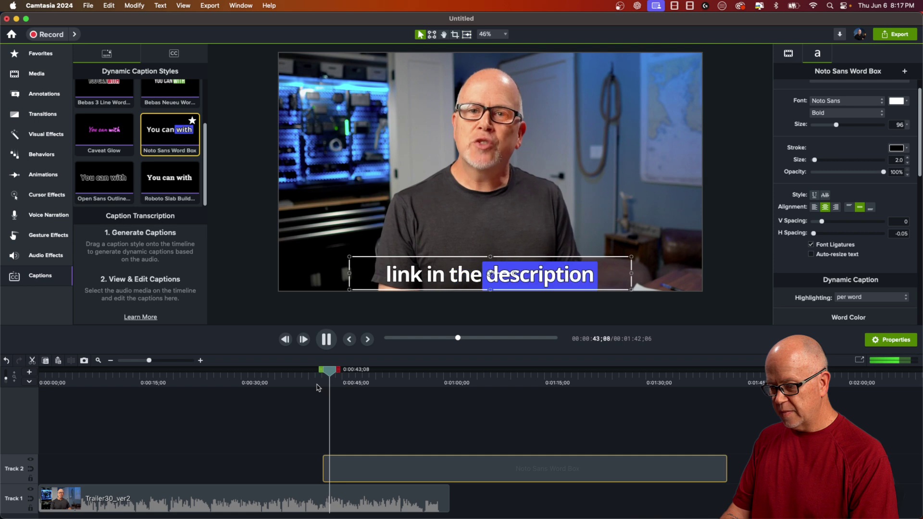
key("space")
Move the caption clip to the start of Track 2 and resize it to span the full Trailer30_ver2 clip
left_click_drag(722, 472, 519, 473)
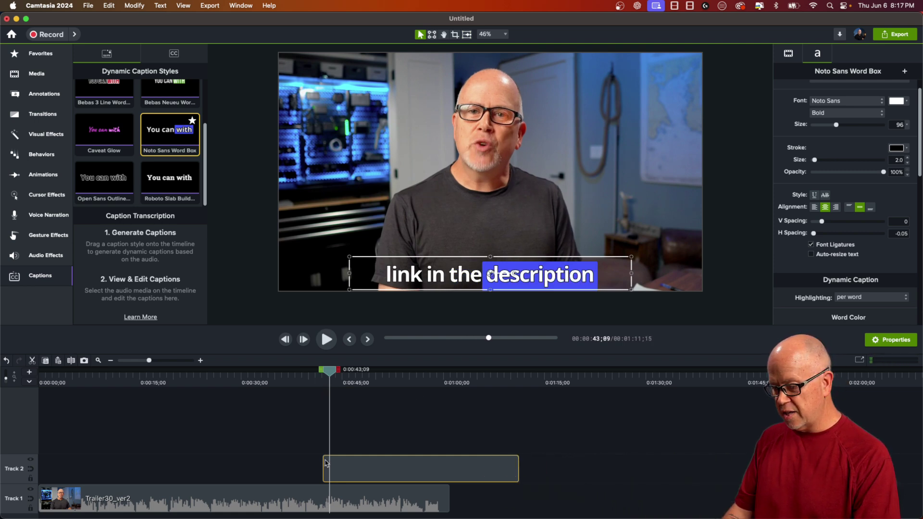
left_click_drag(423, 470, 113, 472)
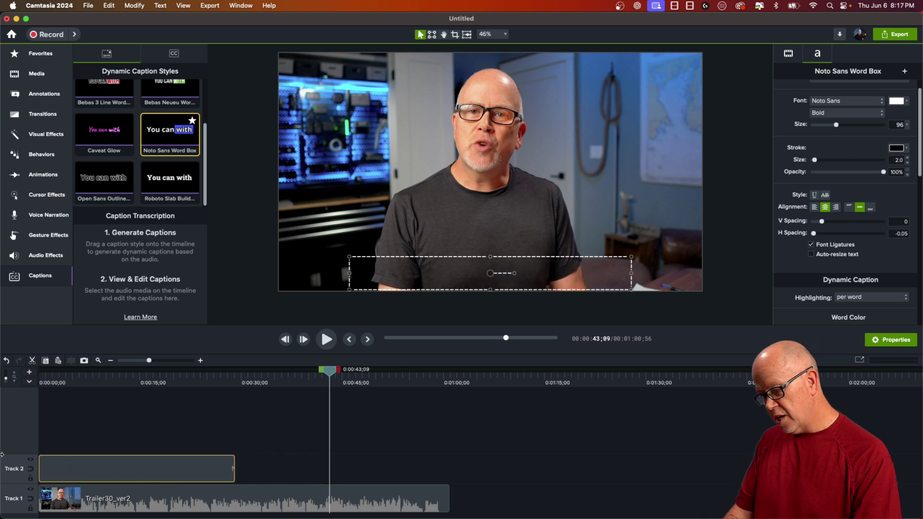
left_click_drag(231, 469, 446, 489)
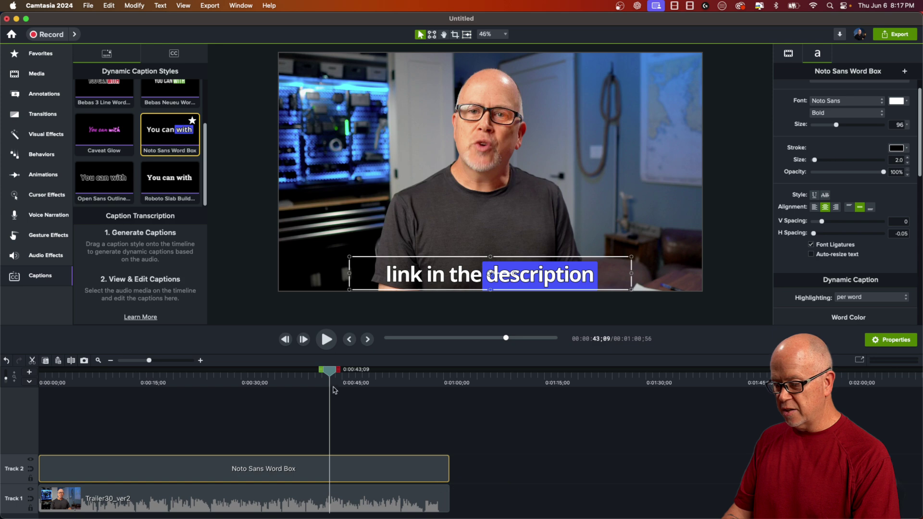
Play the first few seconds of the timeline from the beginning to check the captions against the speech
left_click_drag(330, 380, 249, 378)
left_click_drag(45, 389, 39, 389)
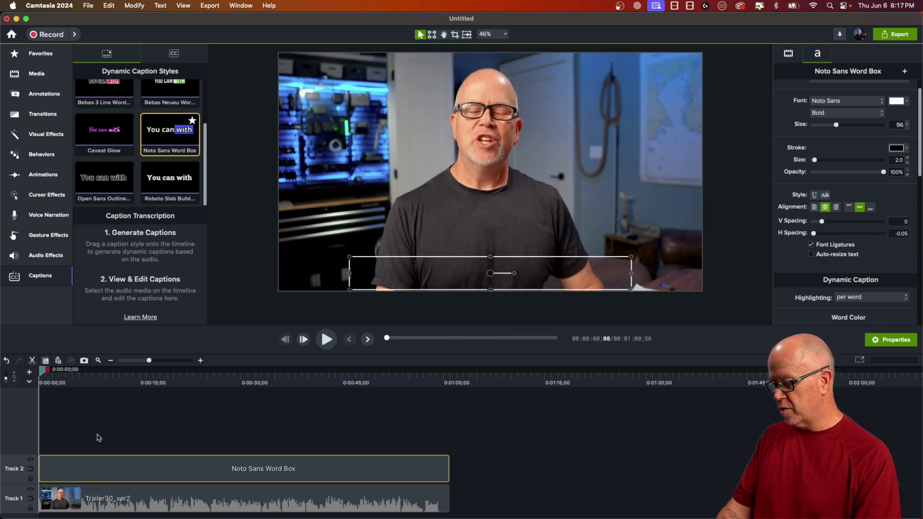
key("space")
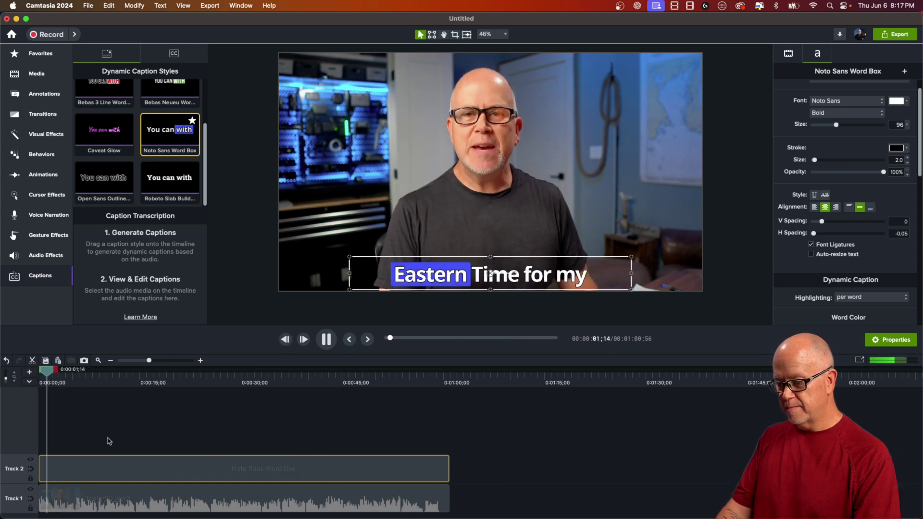
key("space")
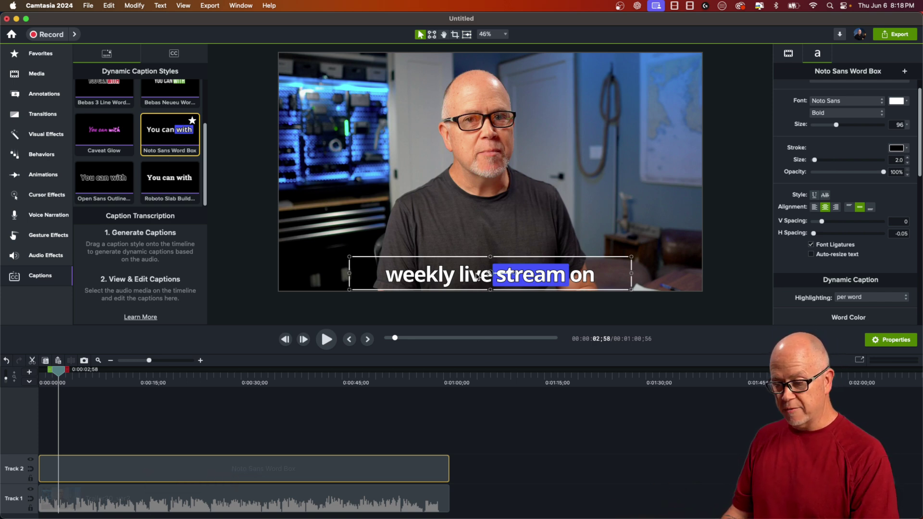
Move the caption box up on the canvas and stretch its height to fit six lines of text, then preview it
left_click_drag(477, 277, 486, 211)
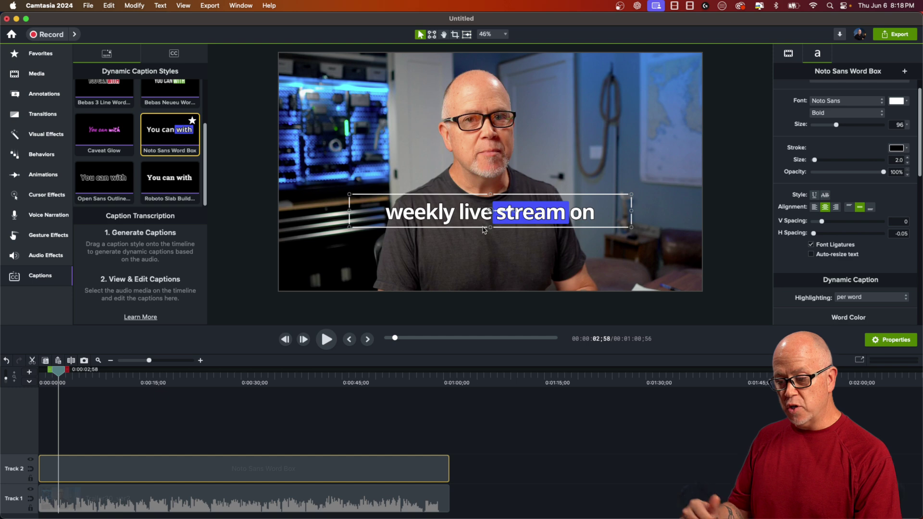
left_click_drag(489, 228, 504, 288)
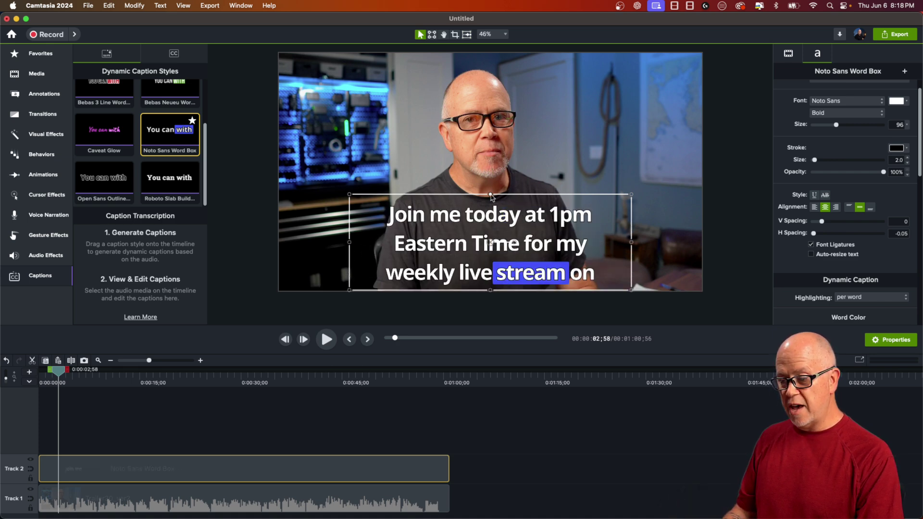
left_click_drag(490, 196, 500, 95)
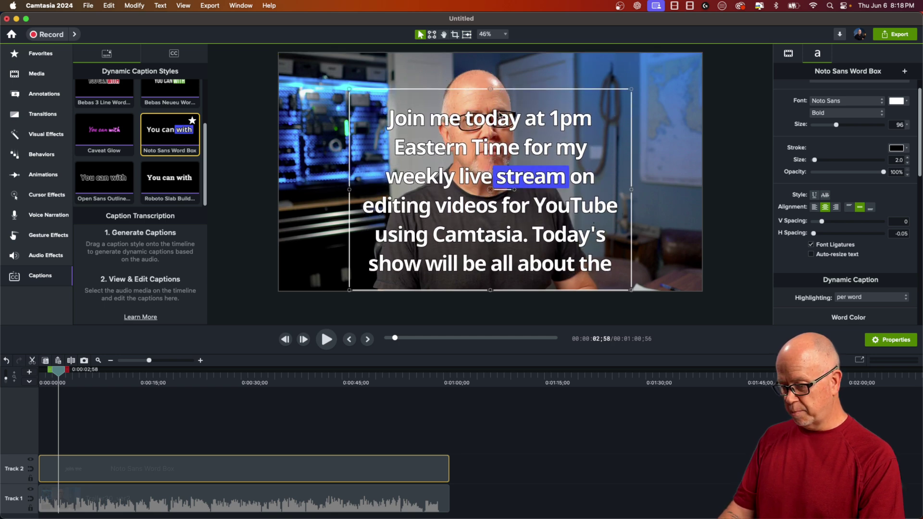
key("space")
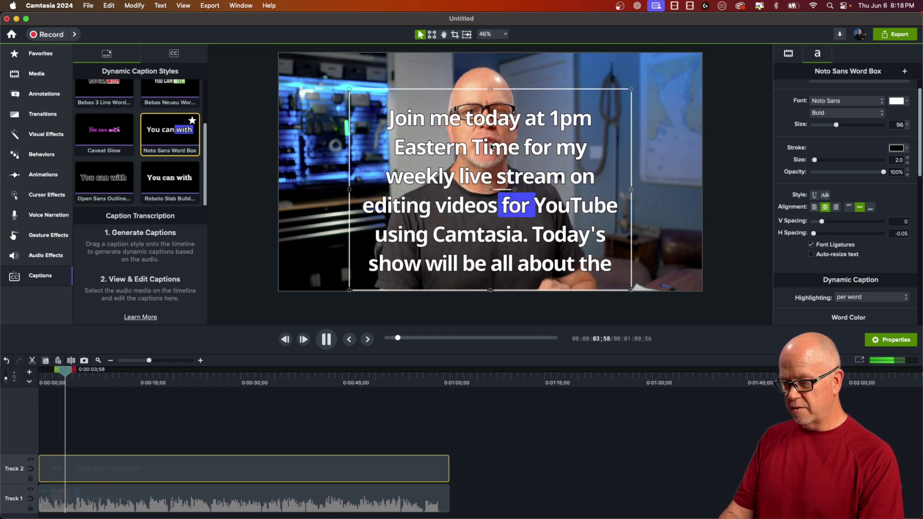
key("space")
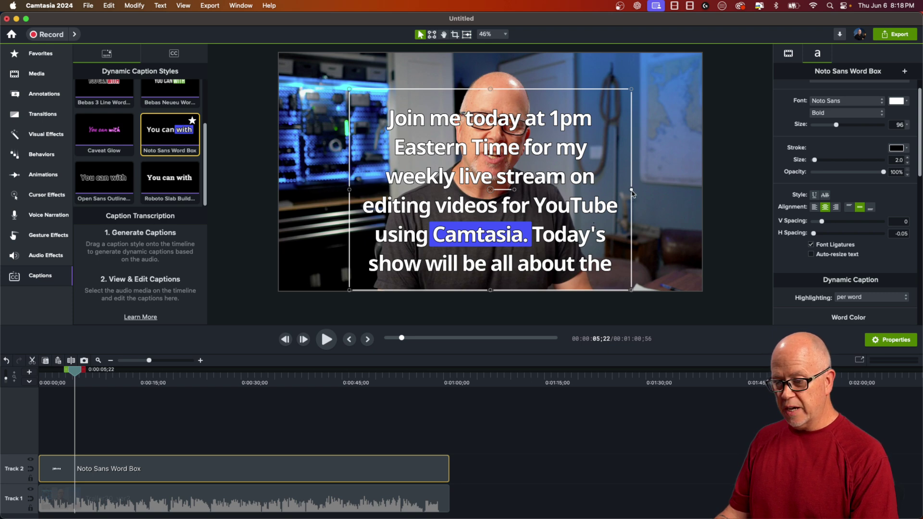
Shrink the caption box to a narrow single line of about two words, centered over the speaker's chest, and preview it
left_click_drag(632, 192, 534, 206)
left_click_drag(440, 292, 476, 225)
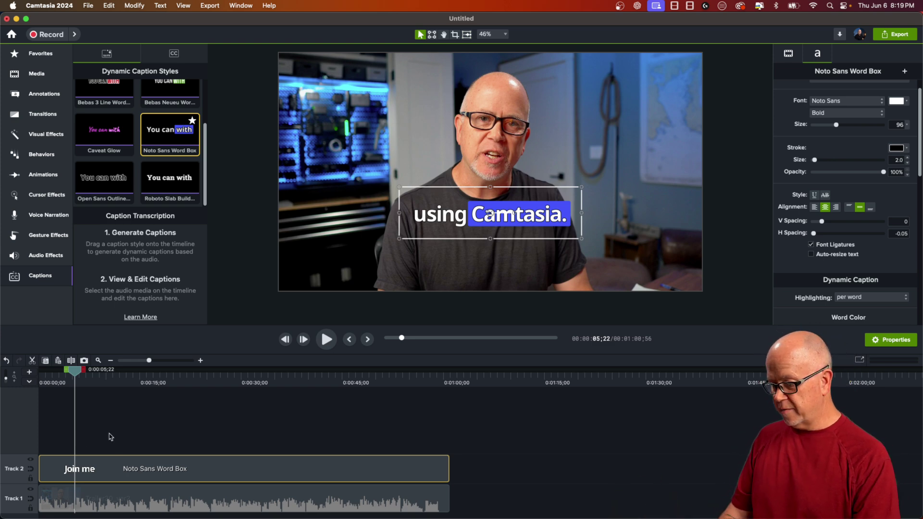
key("space")
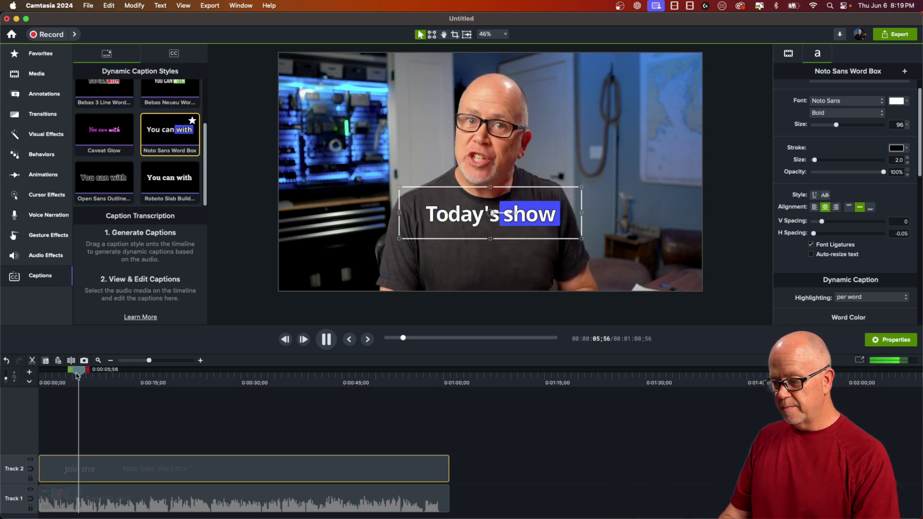
key("space")
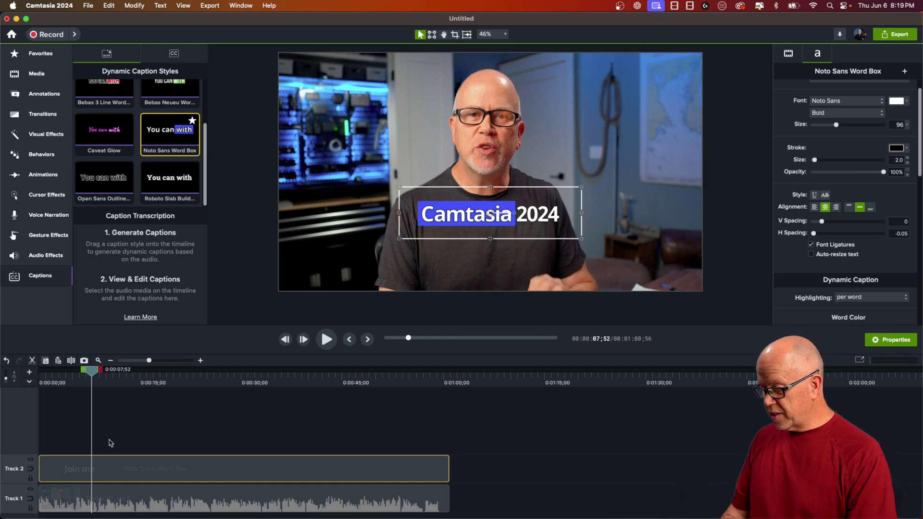
Play the first five seconds from the beginning with the caption clip deselected to review the two-word captions
left_click(94, 376)
left_click_drag(94, 377, 40, 384)
left_click(147, 425)
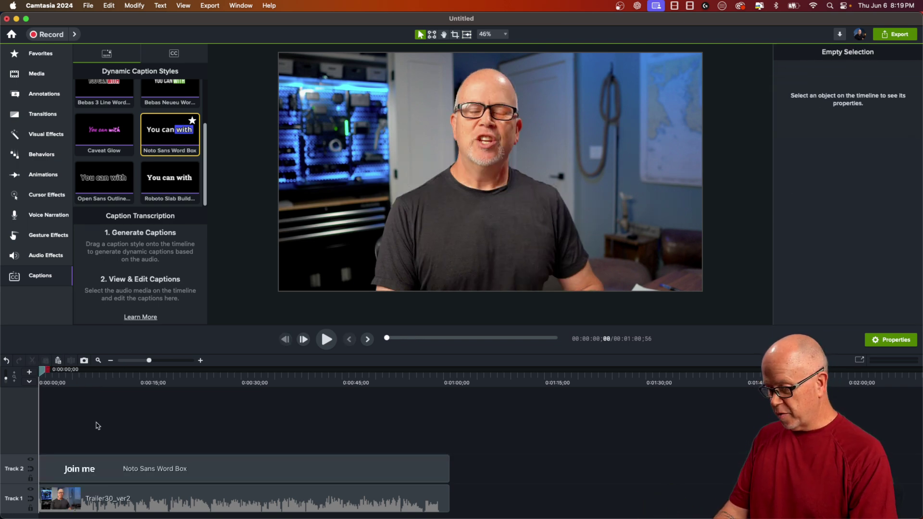
key("space")
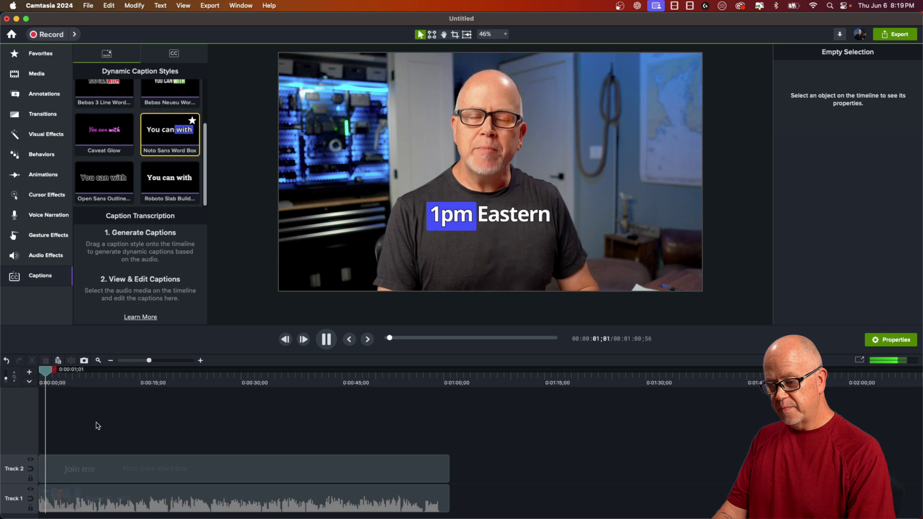
key("space")
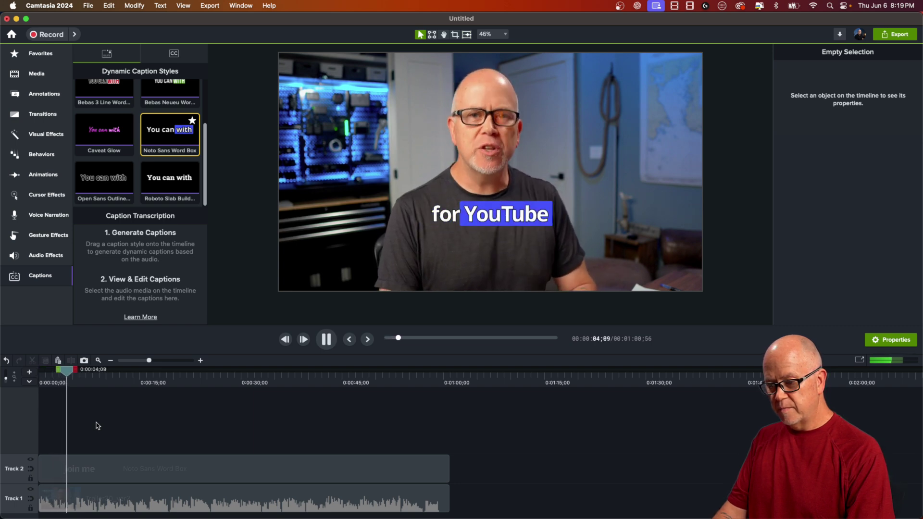
key("space")
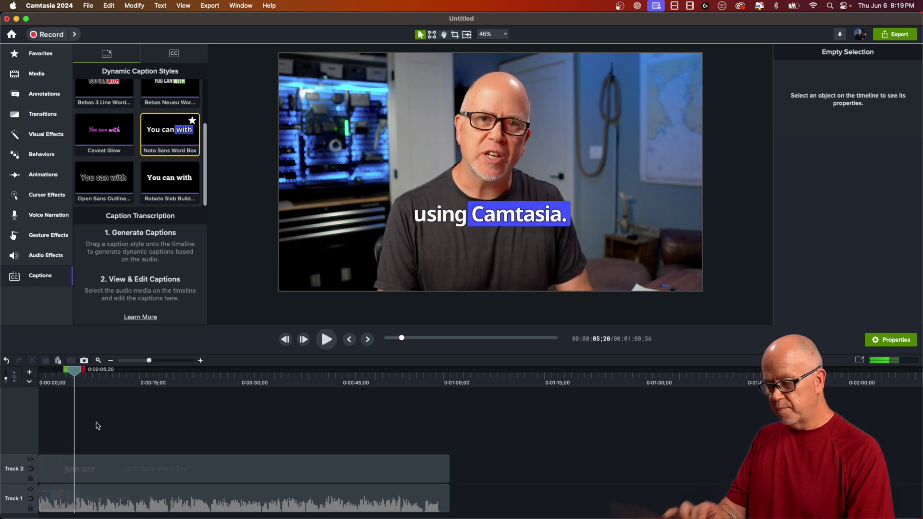
Split the caption clip on Track 2 at about 5 seconds and slide the second part later to leave a gap
left_click(88, 472)
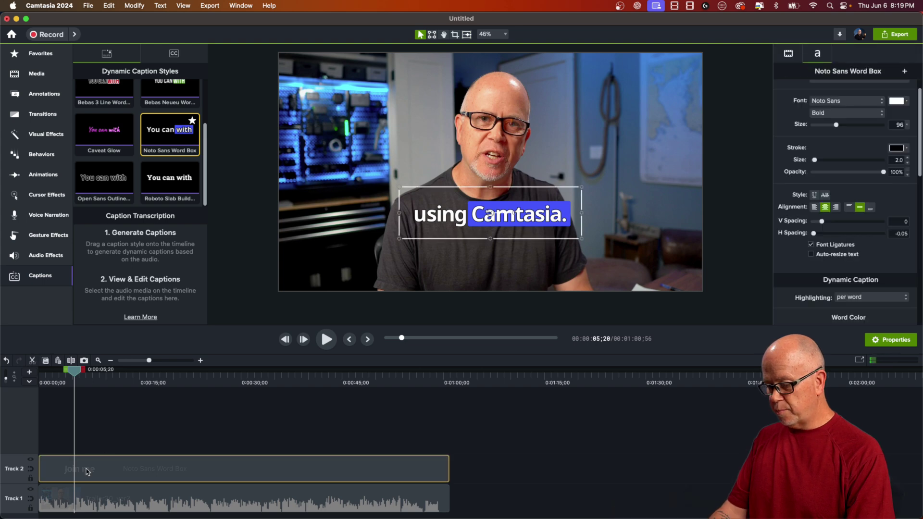
key("s")
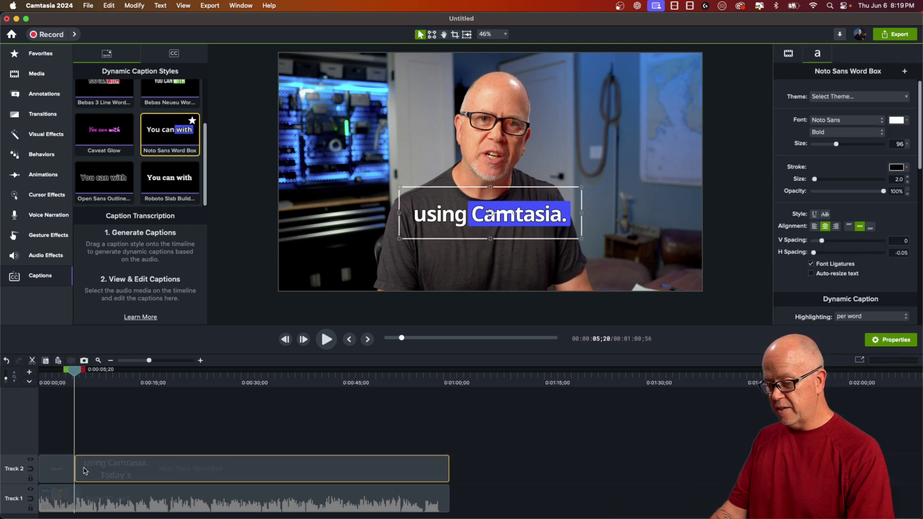
left_click_drag(79, 467, 126, 467)
Preview the split captions on both sides of the gap, from about 2 to 14 seconds, against the speech
left_click_drag(70, 382, 57, 381)
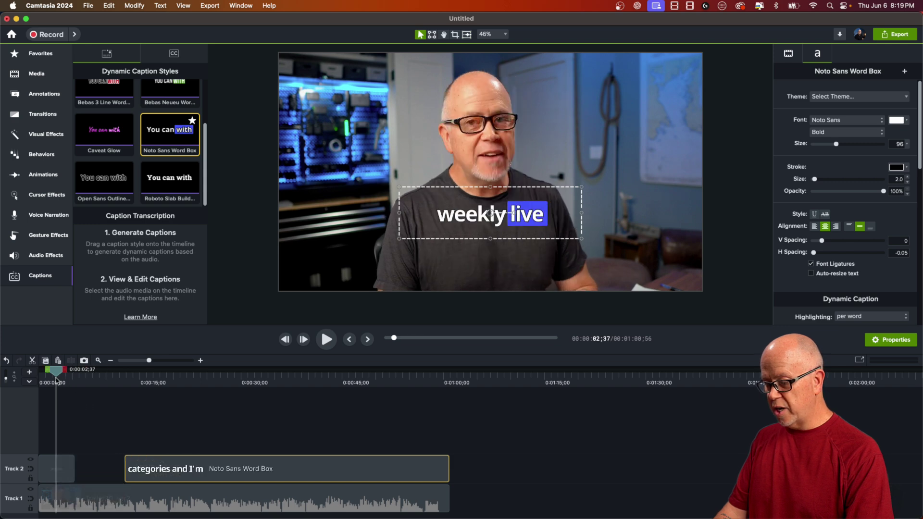
key("space")
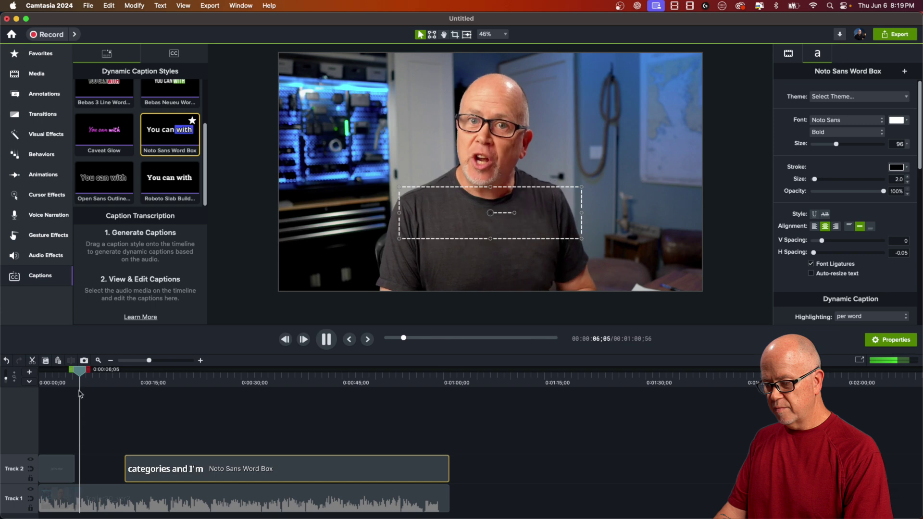
key("space")
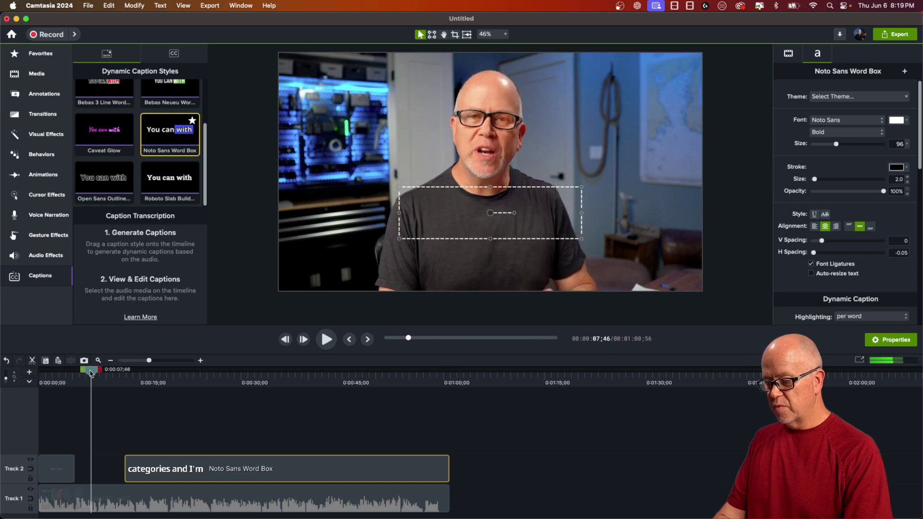
left_click(112, 377)
left_click_drag(112, 377, 115, 379)
key("space")
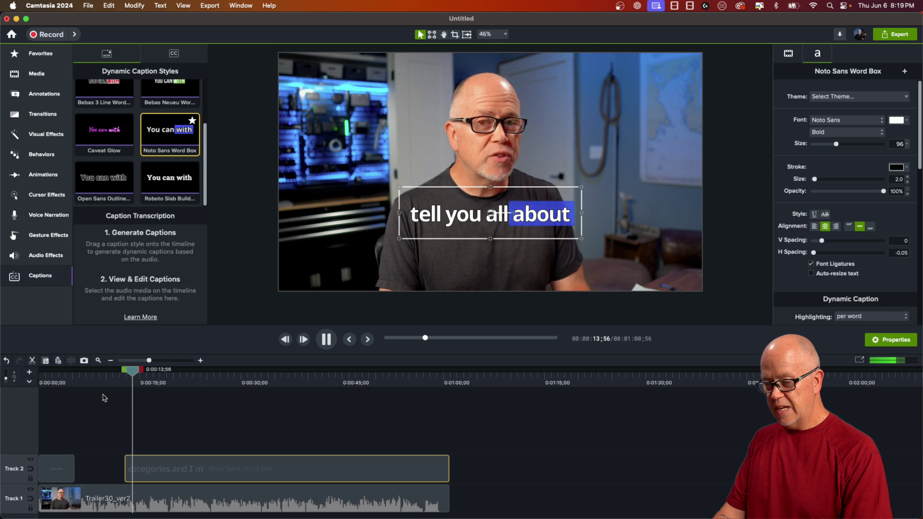
key("space")
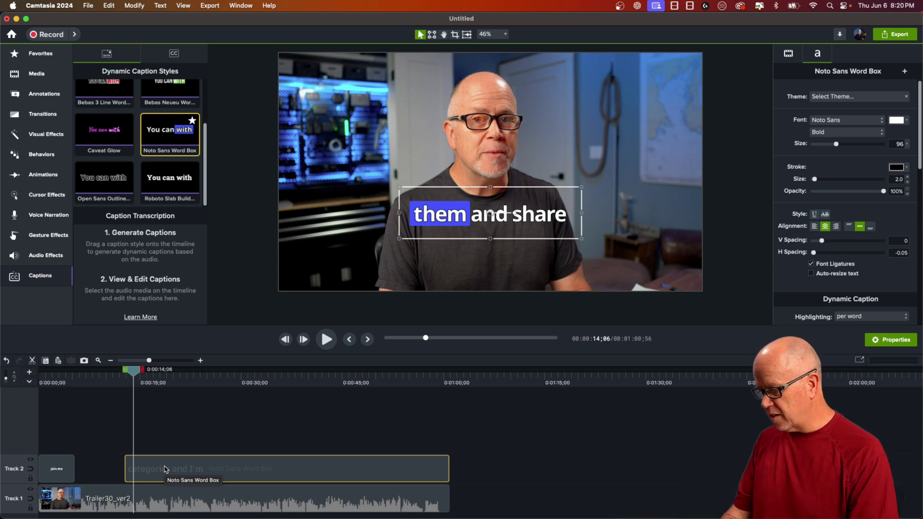
Undo the move and the split of the caption clip on Track 2
left_click(119, 473)
key("super+z")
key("super+z")
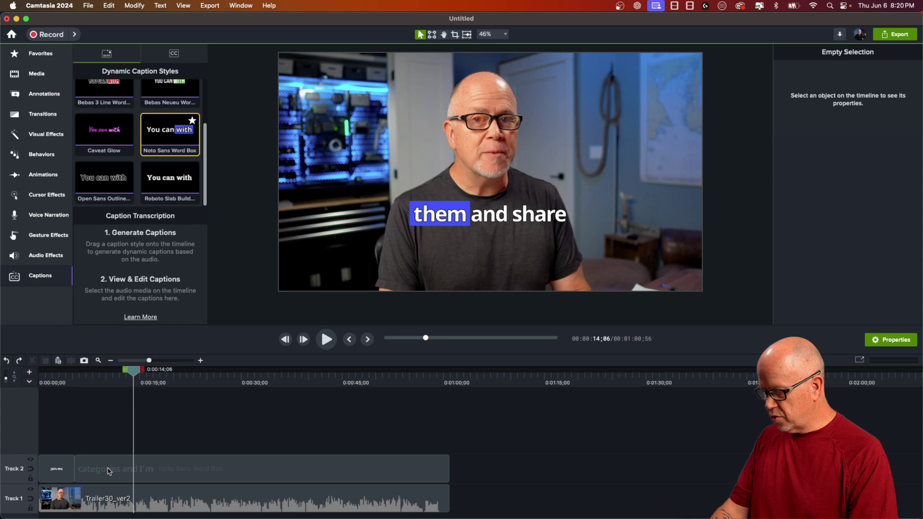
key("super+shift+z")
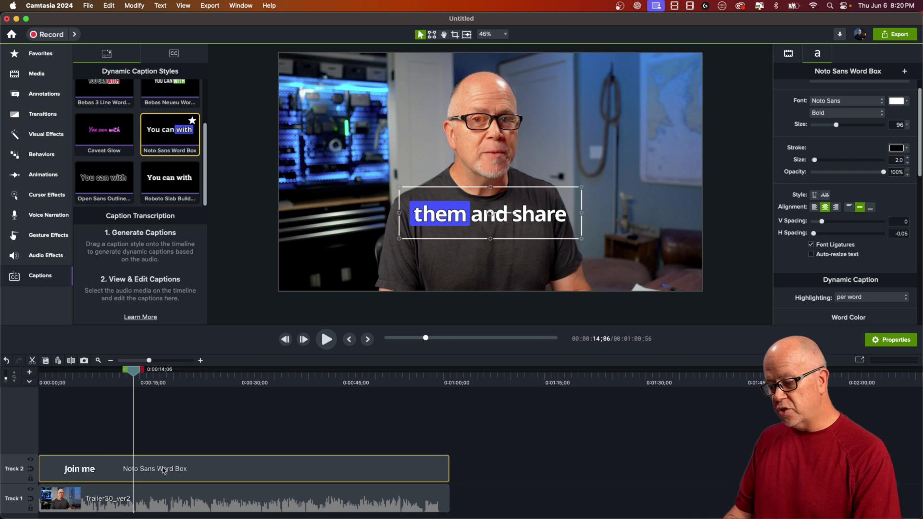
Show the Trailer30_ver2 clip's caption transcription, enlarge its viewing area and jump along the timeline to follow the matching words
left_click(150, 502)
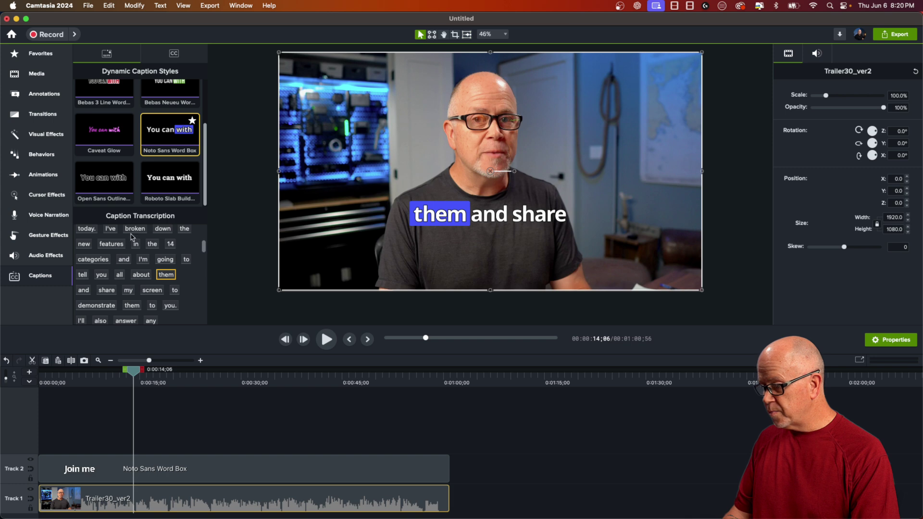
left_click_drag(188, 207, 190, 159)
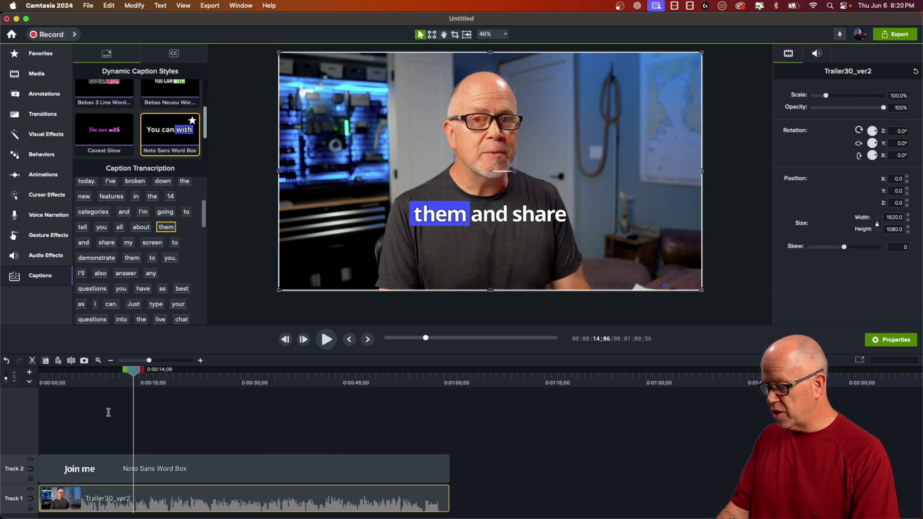
left_click(101, 380)
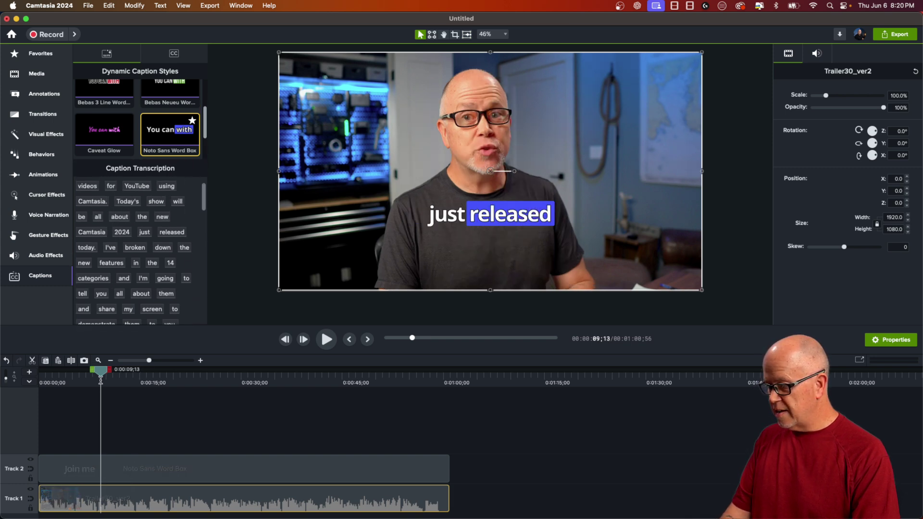
left_click(155, 383)
left_click(270, 378)
left_click(156, 378)
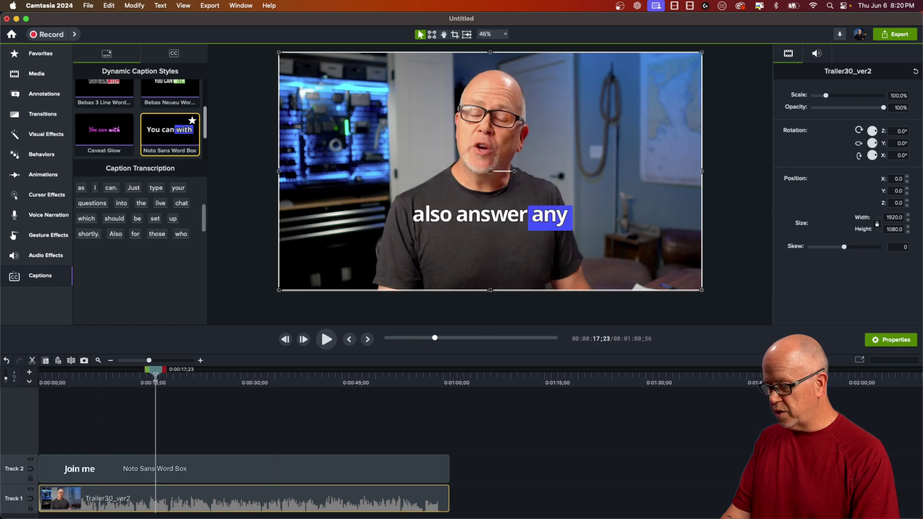
Play and replay the passage from about 8 to 12 seconds to compare the transcribed words with the speech
left_click(93, 380)
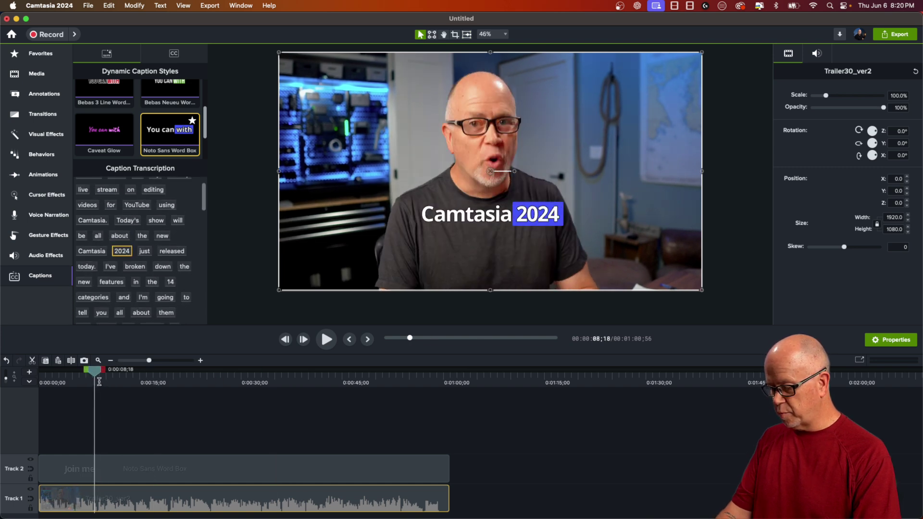
key("space")
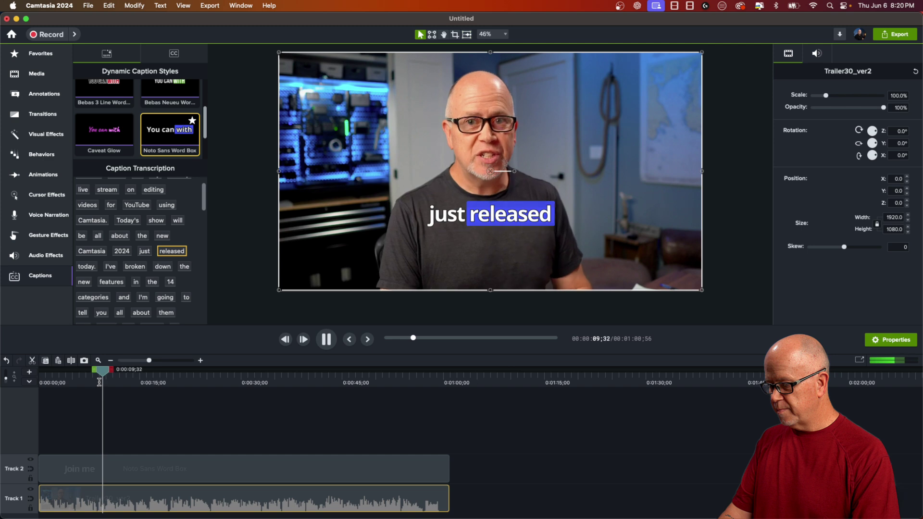
key("space")
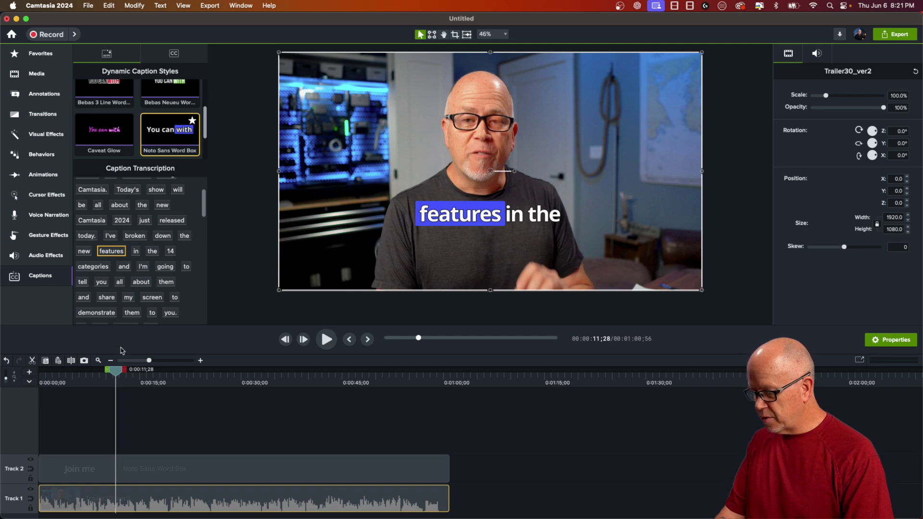
left_click_drag(117, 373, 107, 373)
key("space")
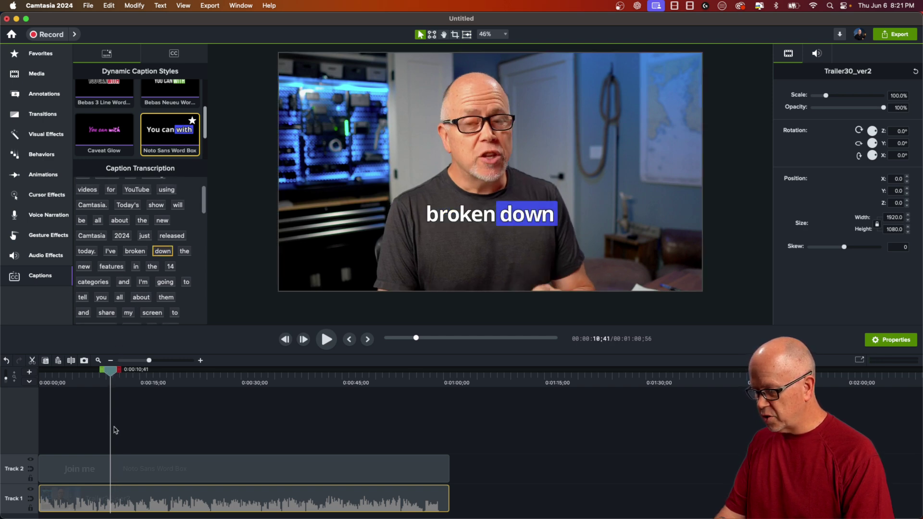
key("space")
left_click_drag(124, 372, 111, 379)
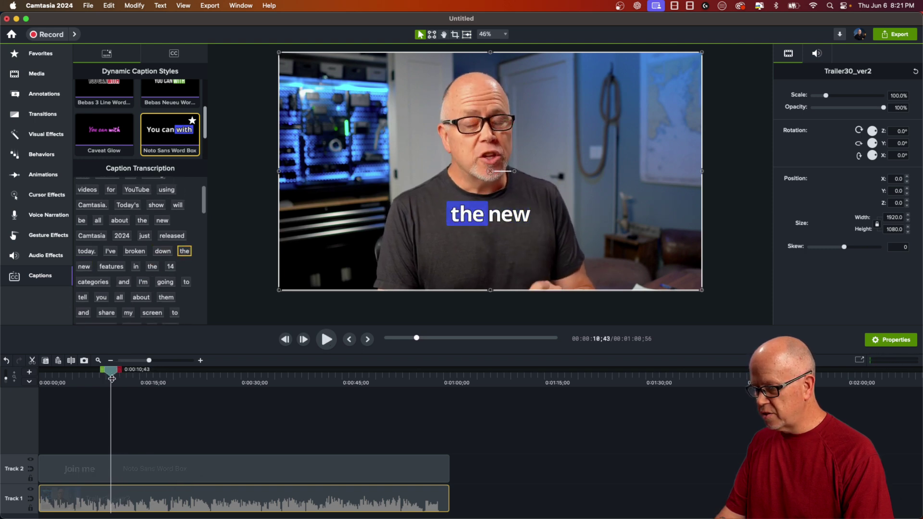
key("space")
key("space")
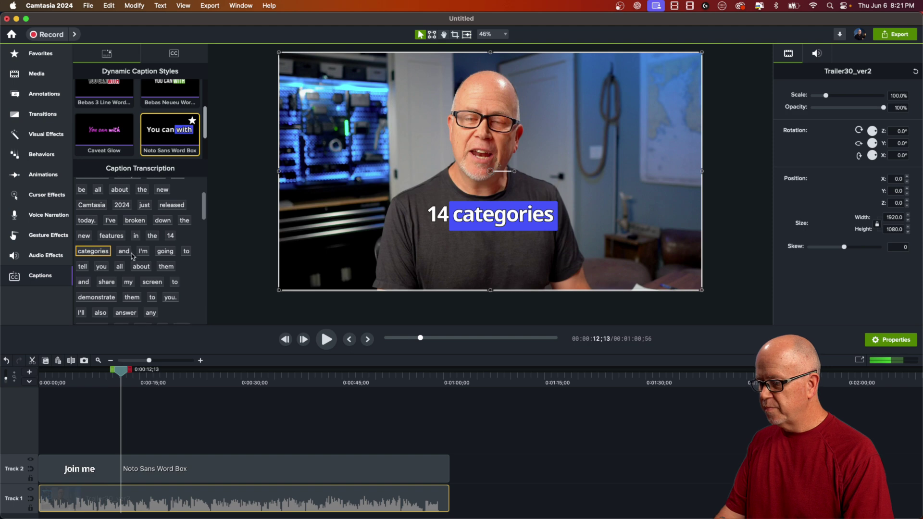
Change the transcribed word "the" before "14" to "to" and play the passage back
left_click(152, 235)
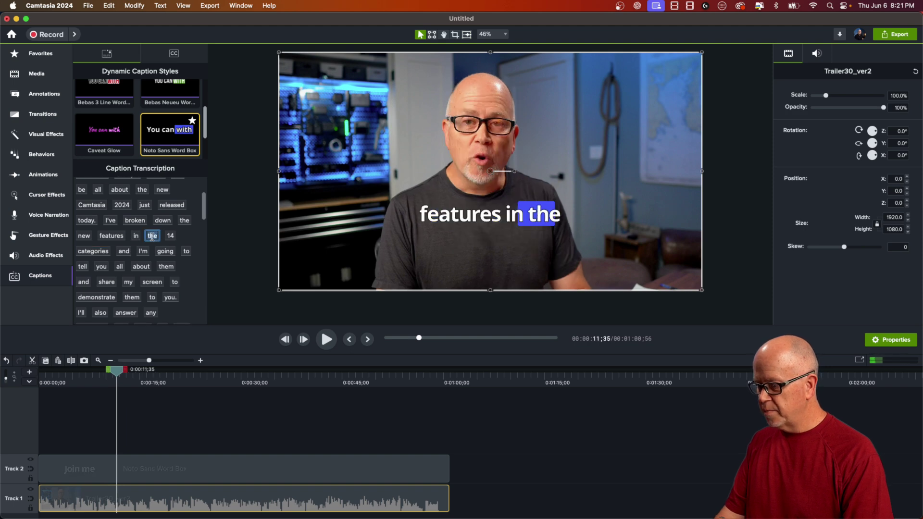
type("o")
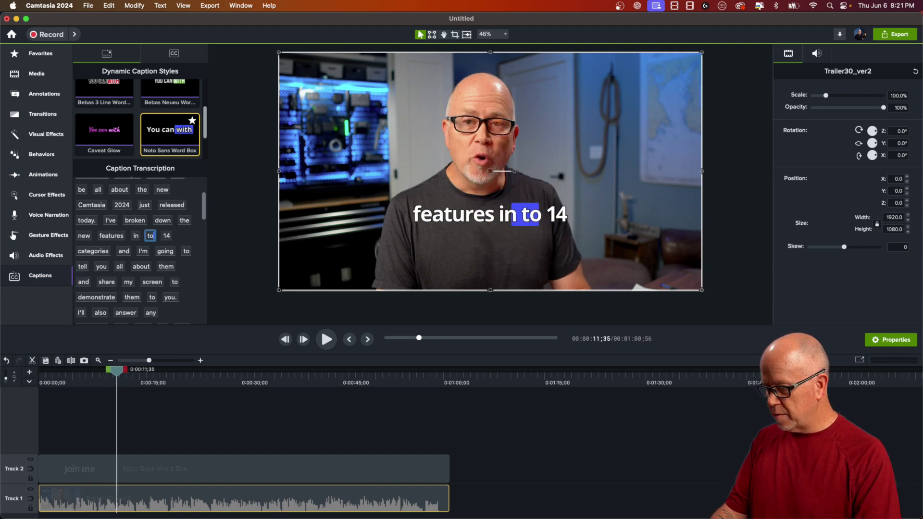
key("space")
key("space")
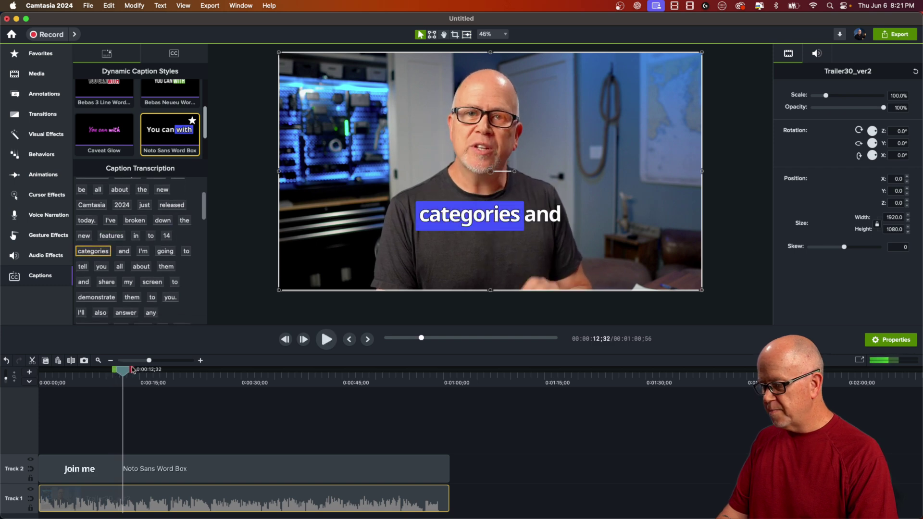
Combine the transcribed words "in" and "to" before "14" into the single word "into", leaving the first word's slot blank
left_click_drag(121, 372, 115, 374)
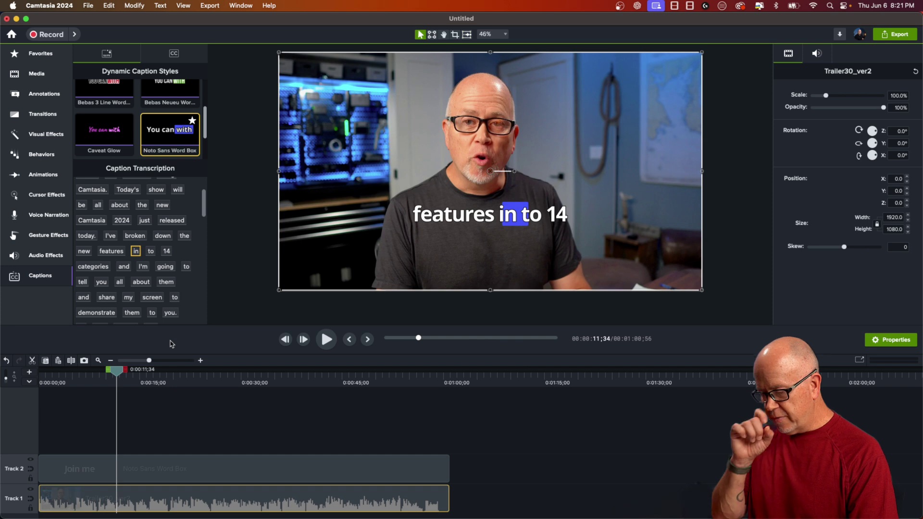
left_click(151, 251)
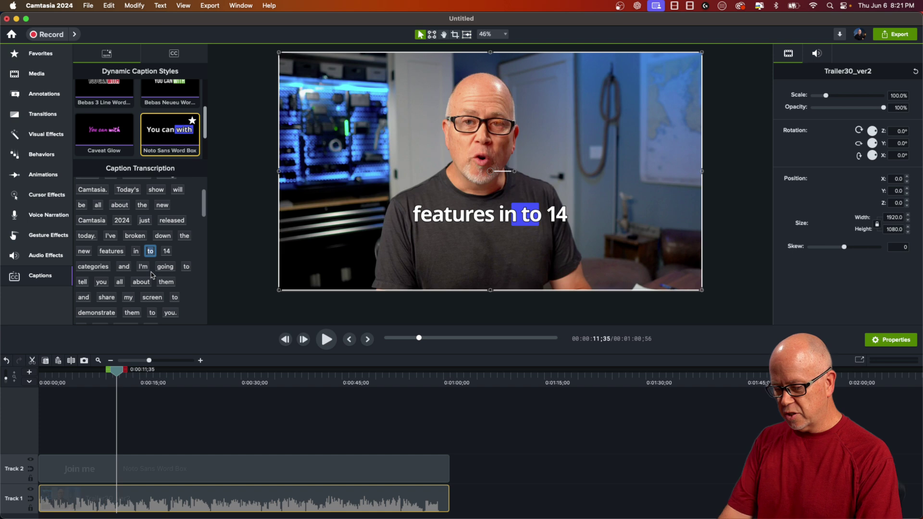
key("BackSpace")
left_click(137, 251)
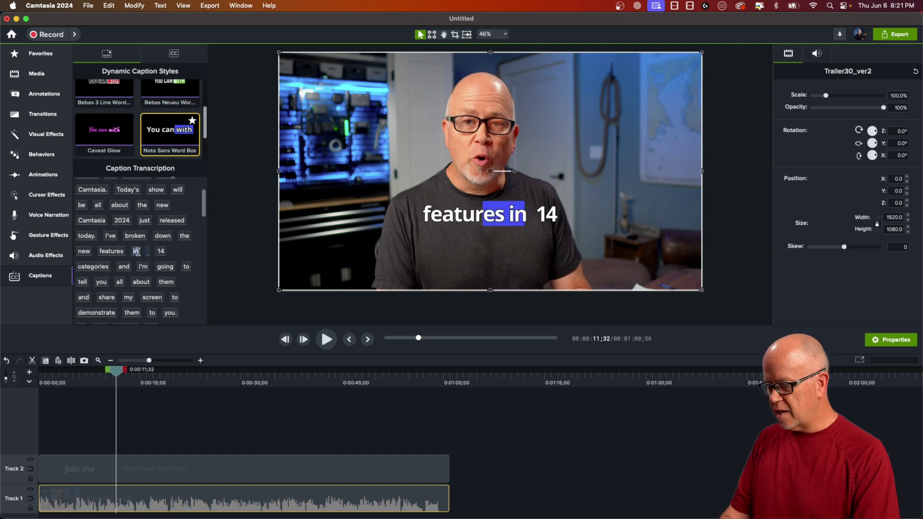
type("to")
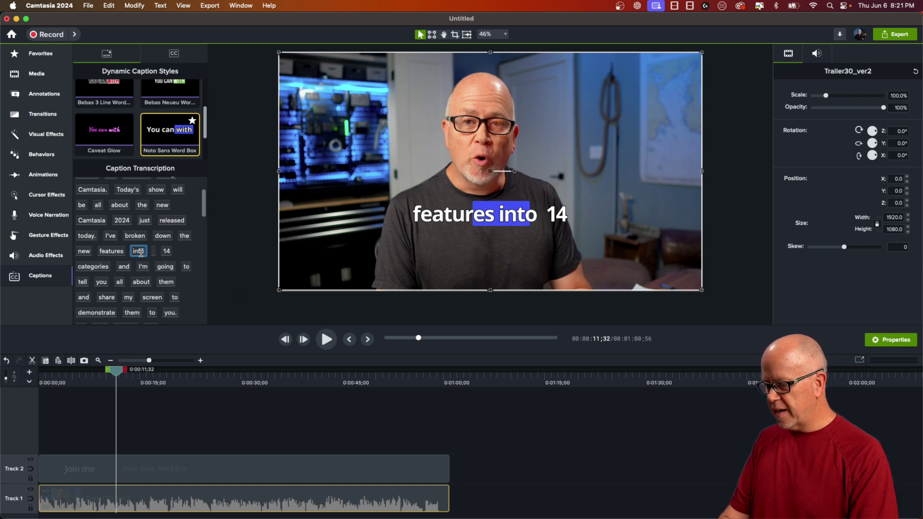
key("BackSpace")
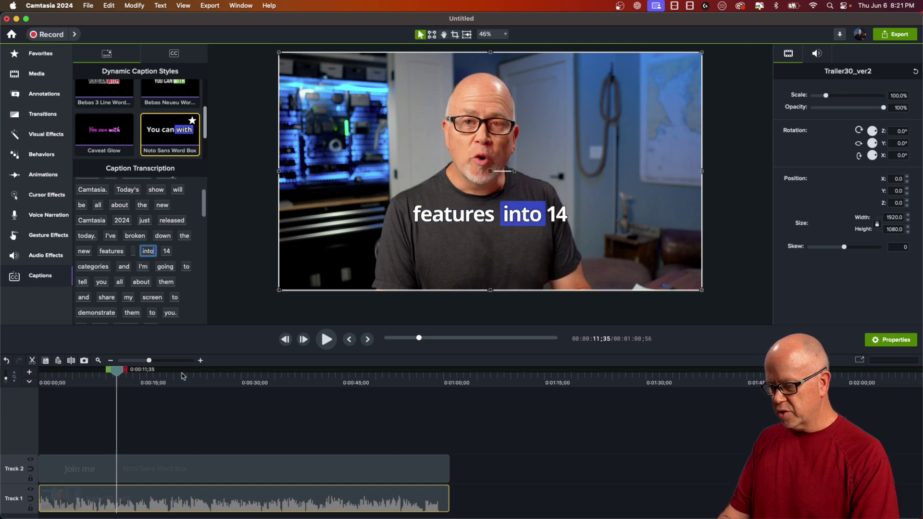
Play from about 9 to 13 seconds to check the caption with "into" against the speech
left_click(101, 382)
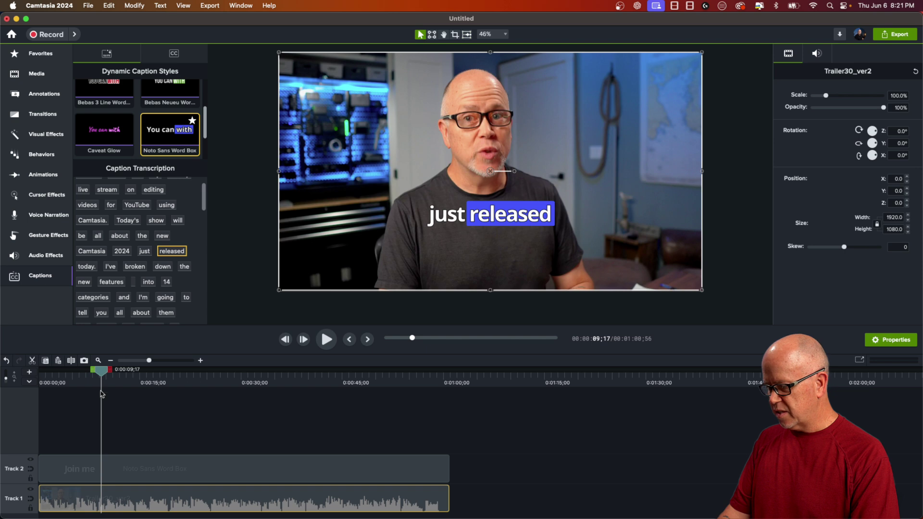
key("space")
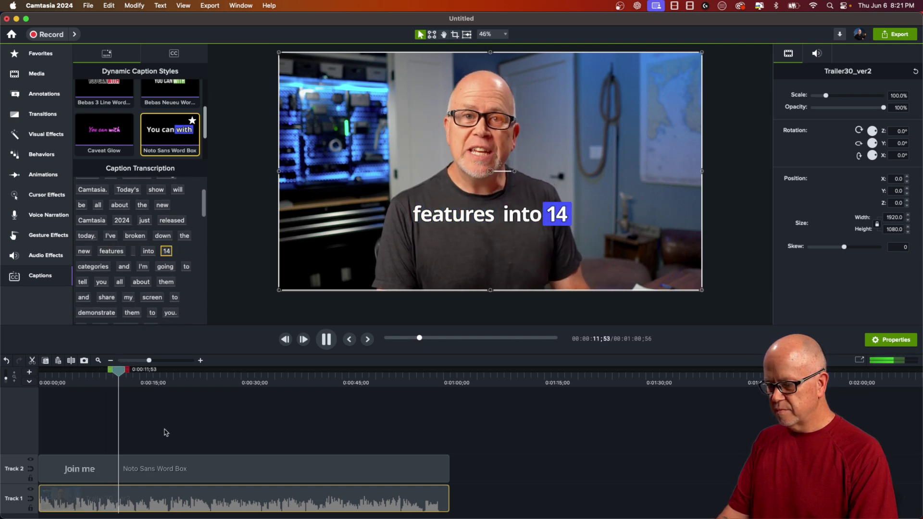
key("space")
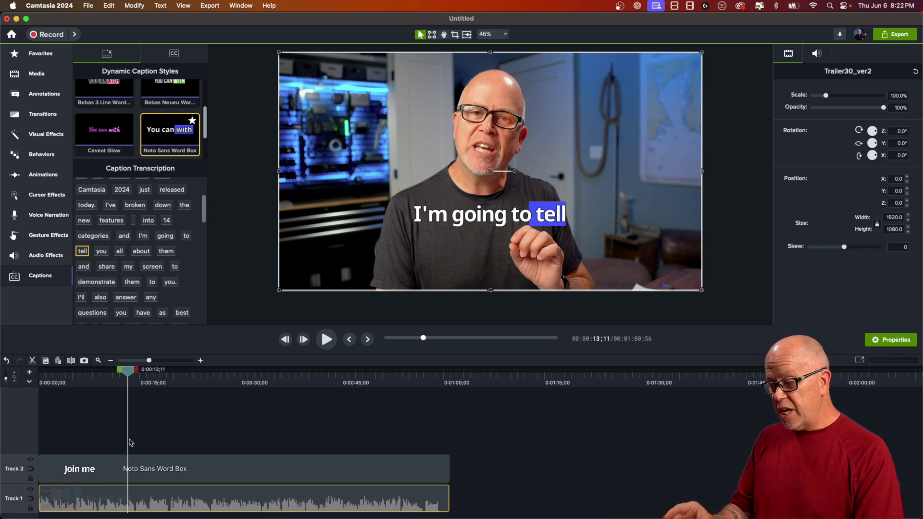
Move the Noto Sans Word Box captions past the video's end and add Caveat Glow captions at the start of Track 2
left_click(90, 471)
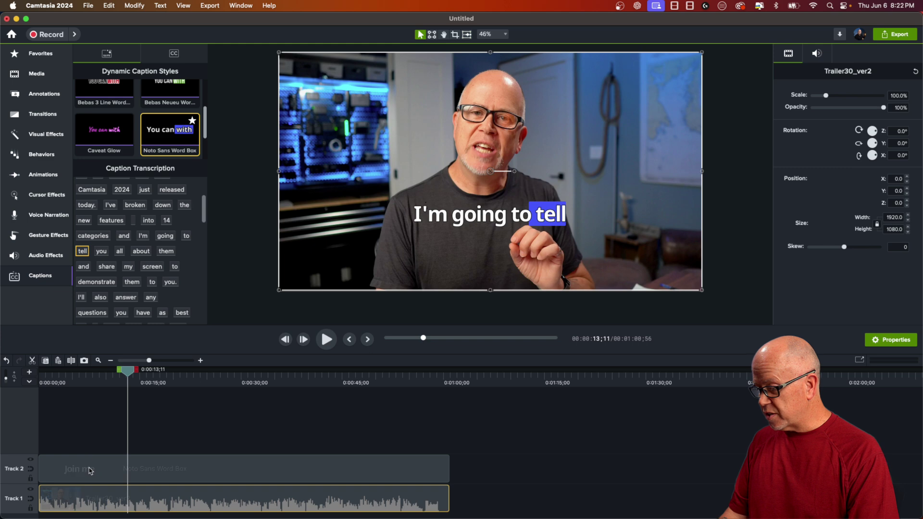
left_click(71, 471)
left_click_drag(56, 470, 500, 474)
left_click_drag(99, 132, 40, 466)
left_click(42, 469)
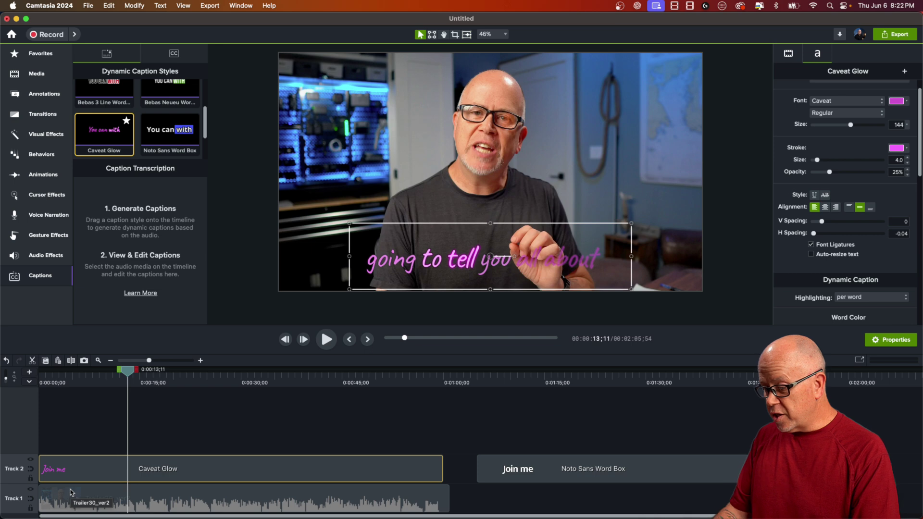
Try blanking the transcribed word "I've" in the Trailer30_ver2 video's captions, and undo the deletion
left_click(129, 498)
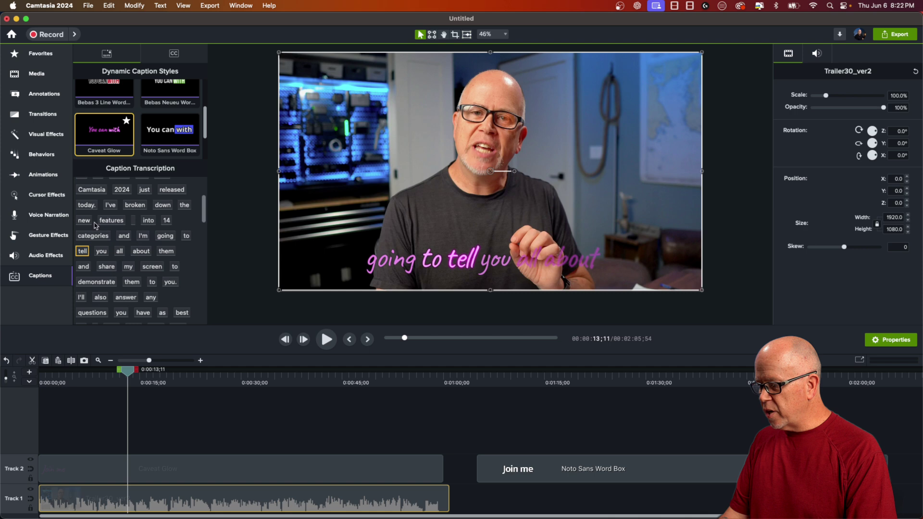
left_click(110, 204)
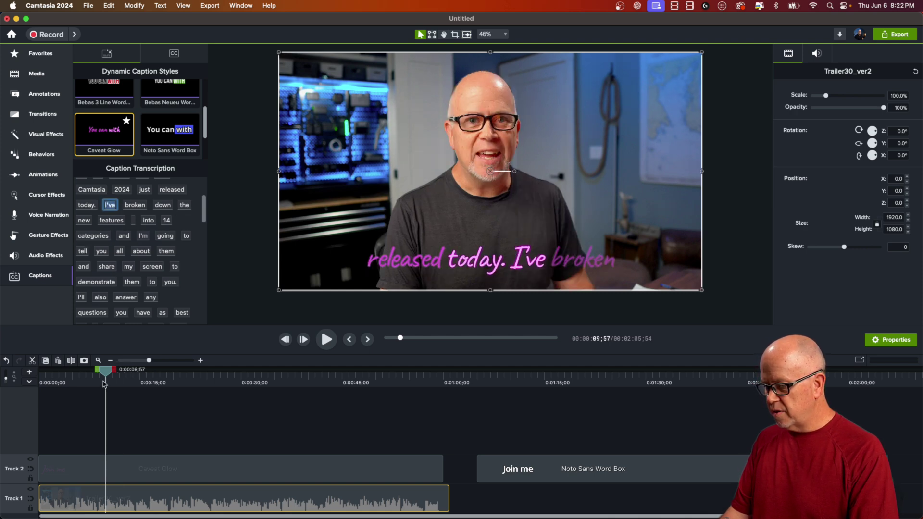
key("BackSpace")
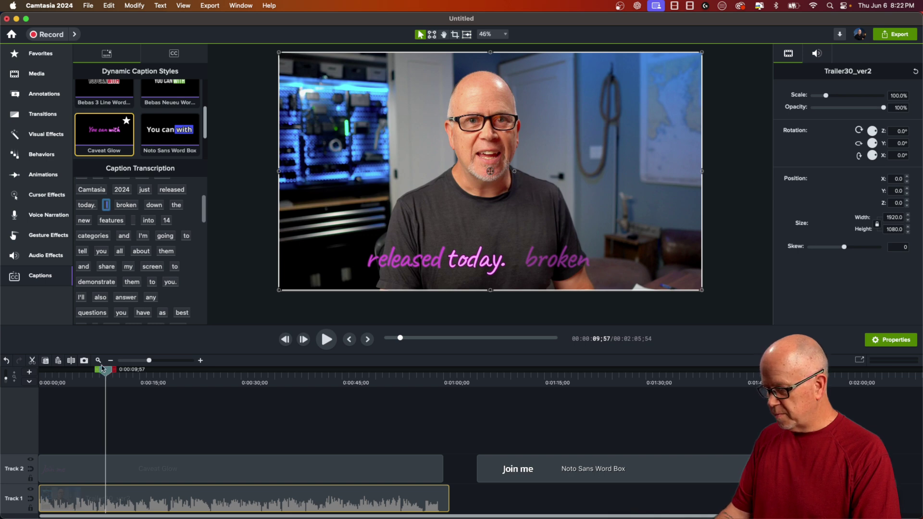
key("super+z")
Play from about 9 to 14 seconds to check the Caveat Glow captions against the speech and the transcription
left_click(100, 395)
key("space")
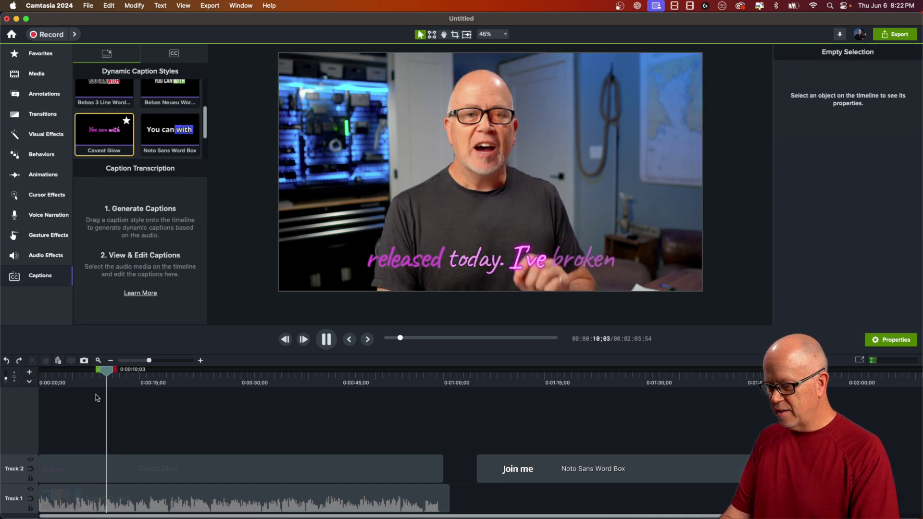
key("space")
left_click(109, 498)
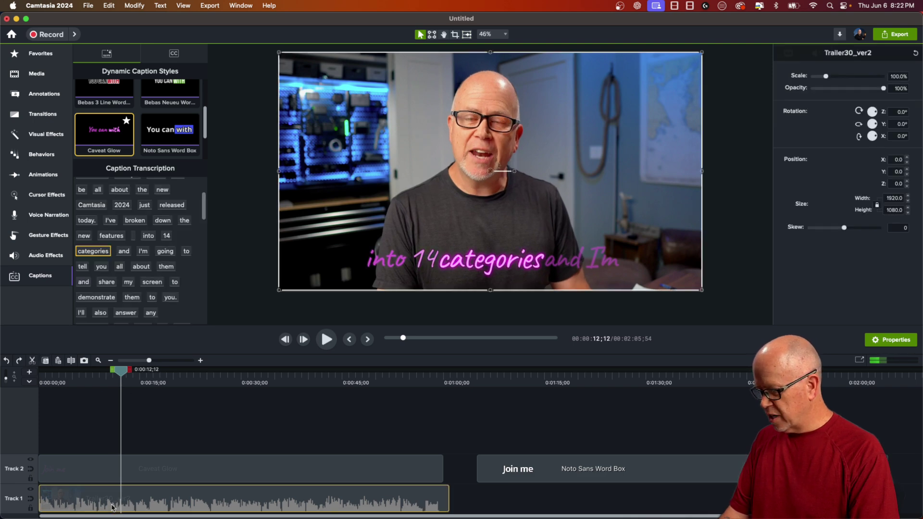
left_click(111, 382)
key("space")
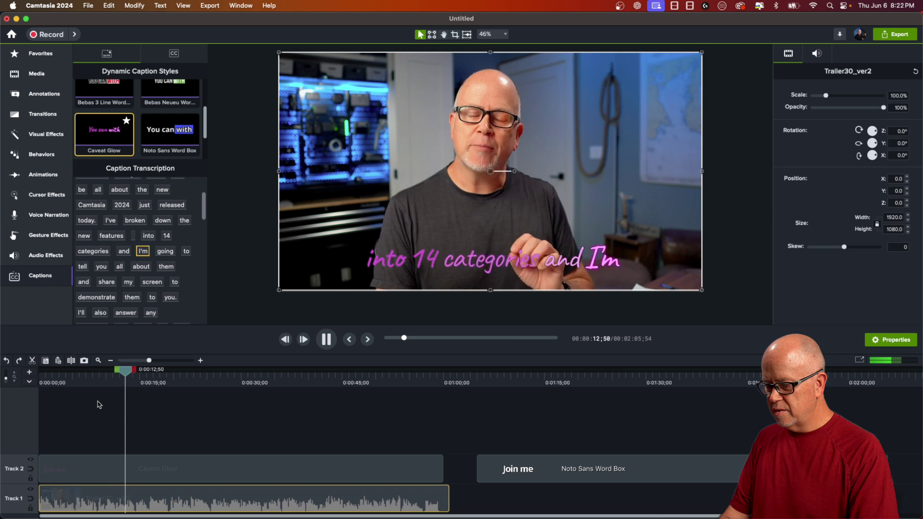
key("space")
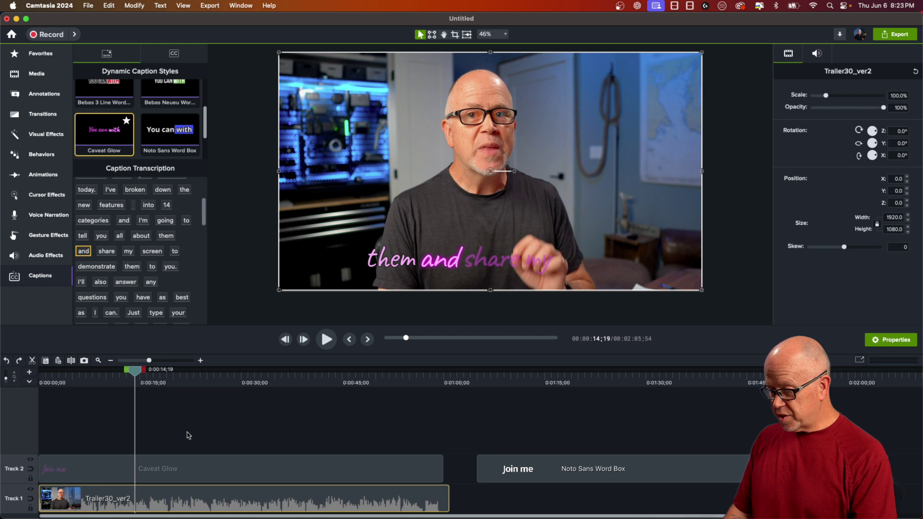
Try deleting the Caveat Glow captions and moving the Noto Sans Word Box captions back over the video, and undo it
left_click(325, 468)
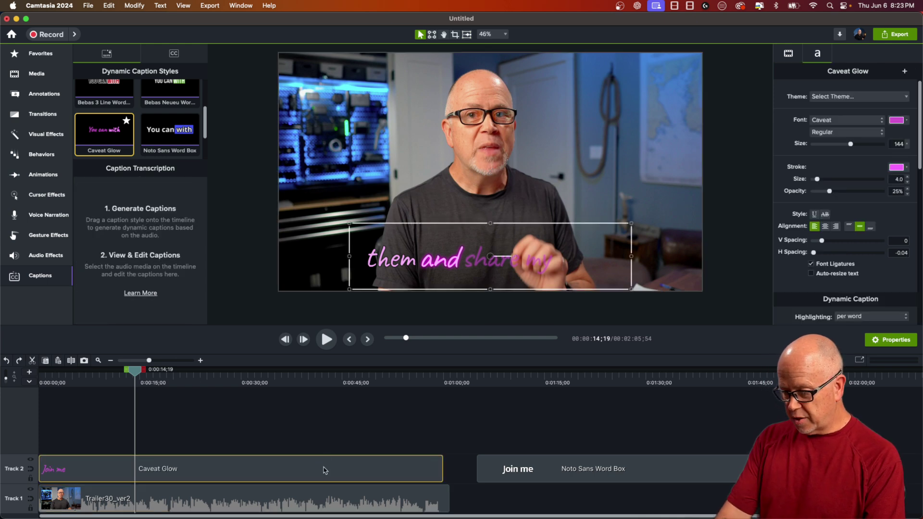
key("Delete")
left_click_drag(529, 473, 133, 411)
left_click_drag(183, 475, 111, 470)
key("super+z")
key("super+z")
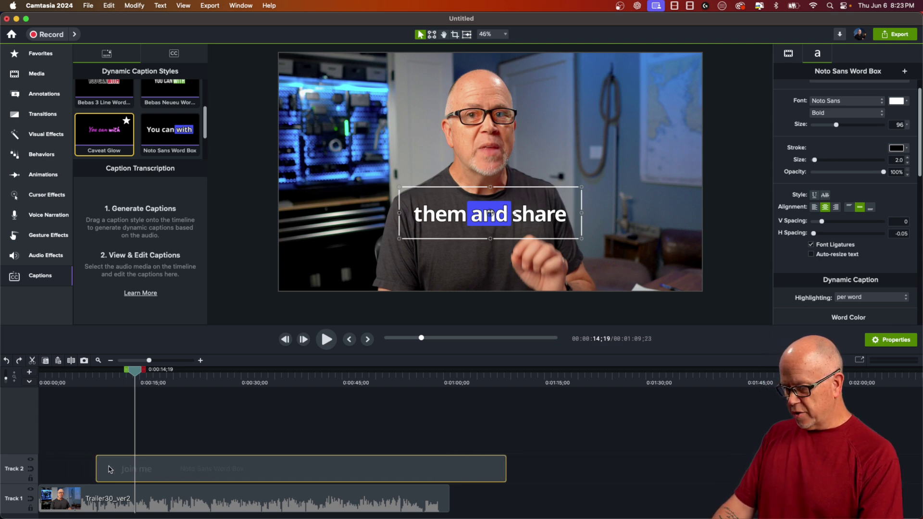
Move the Noto Sans Word Box captions to the start of Track 3 above Caveat Glow and play both styles together
left_click_drag(561, 458, 95, 436)
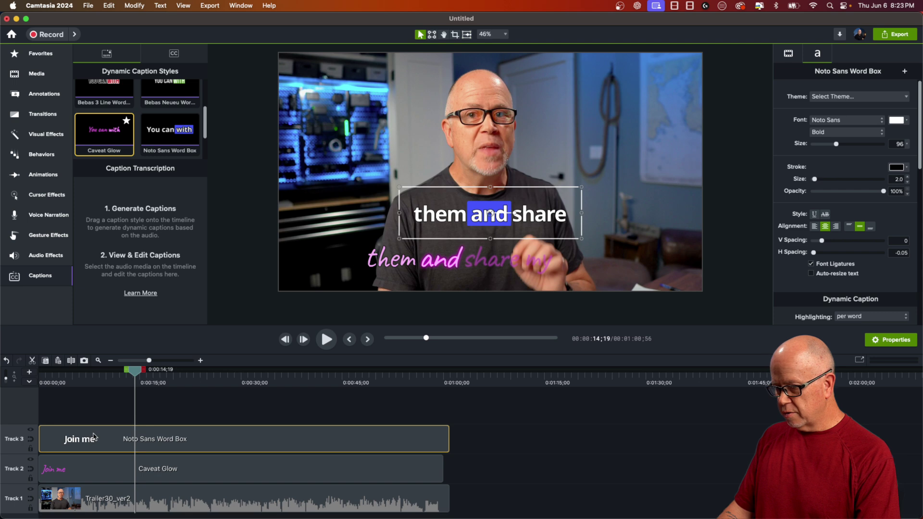
left_click(81, 414)
left_click(87, 383)
key("space")
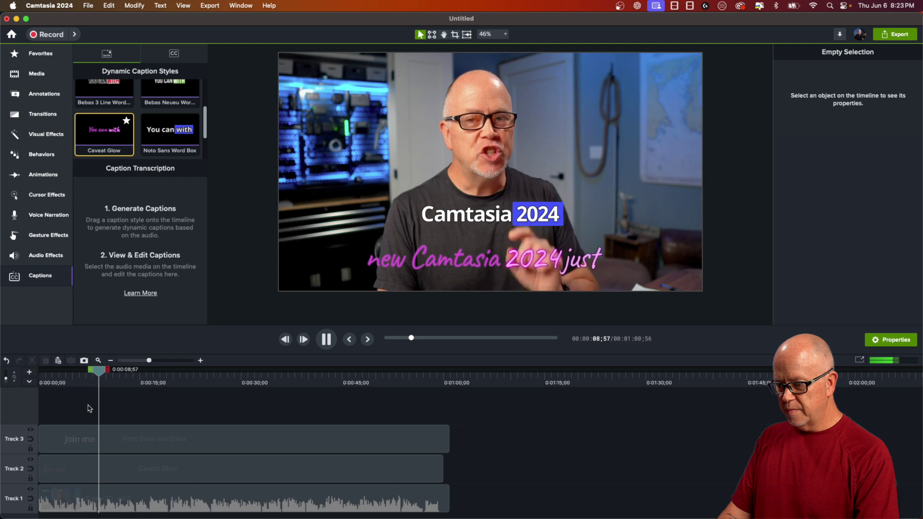
key("space")
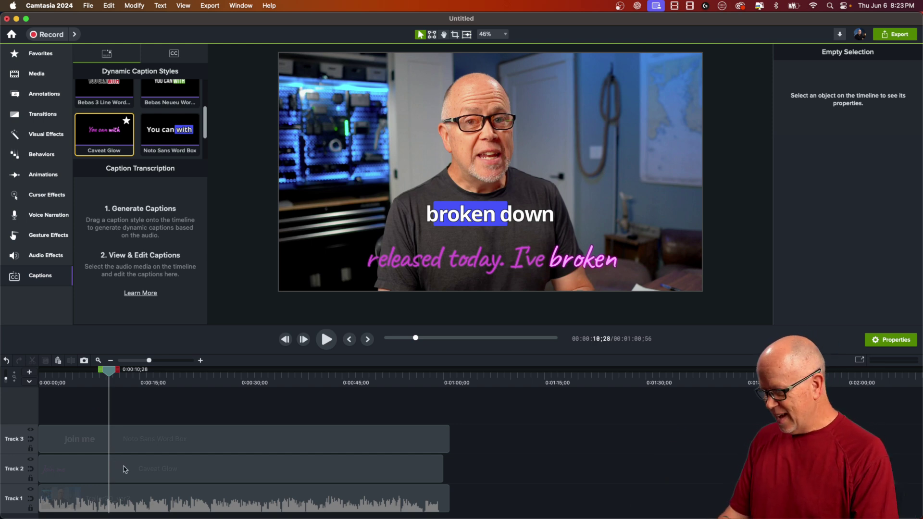
Delete the Caveat Glow captions from Track 2 and move the Noto Sans Word Box captions down into their place
left_click(152, 466)
key("Delete")
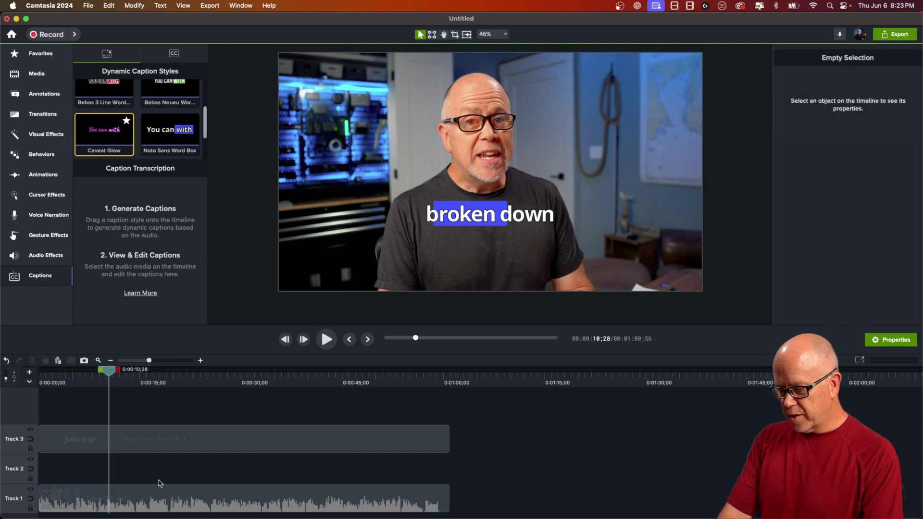
left_click(160, 439)
left_click_drag(160, 439, 142, 475)
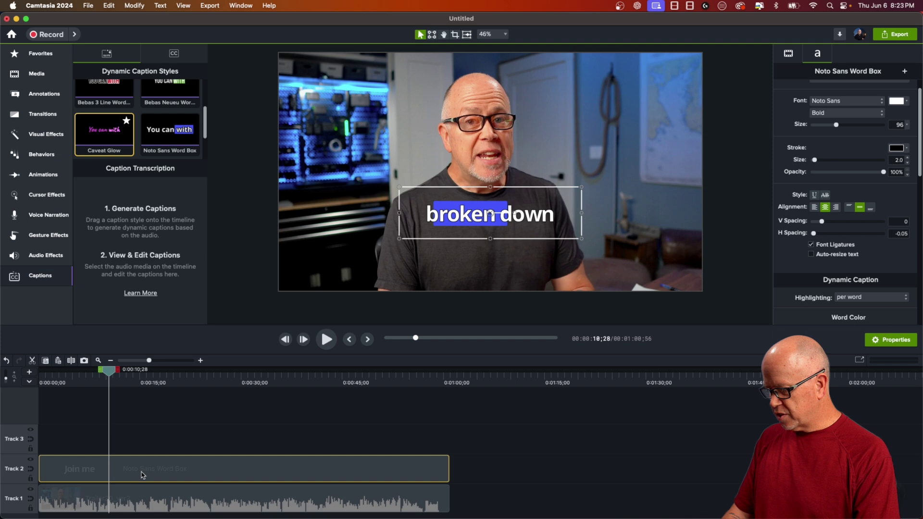
Widen the Noto Sans Word Box caption frame on both sides to fit about six words, and move it lower in the picture
key("space")
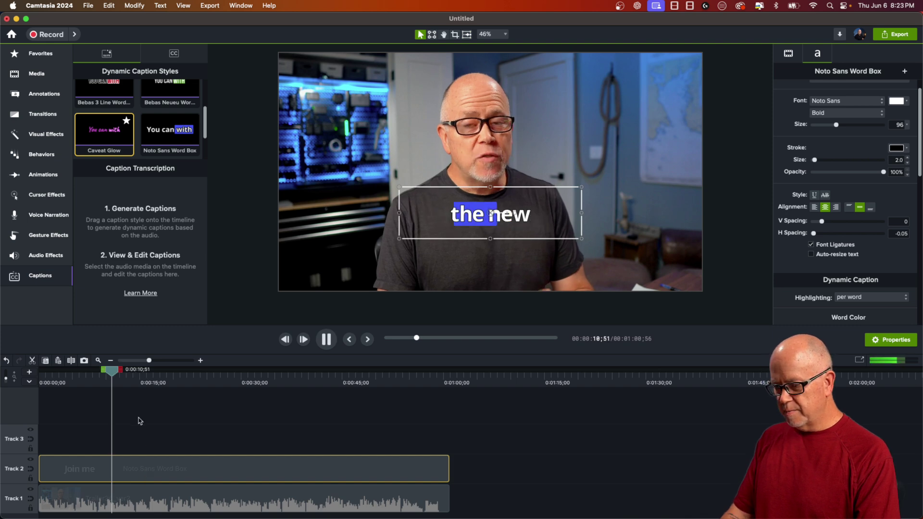
key("space")
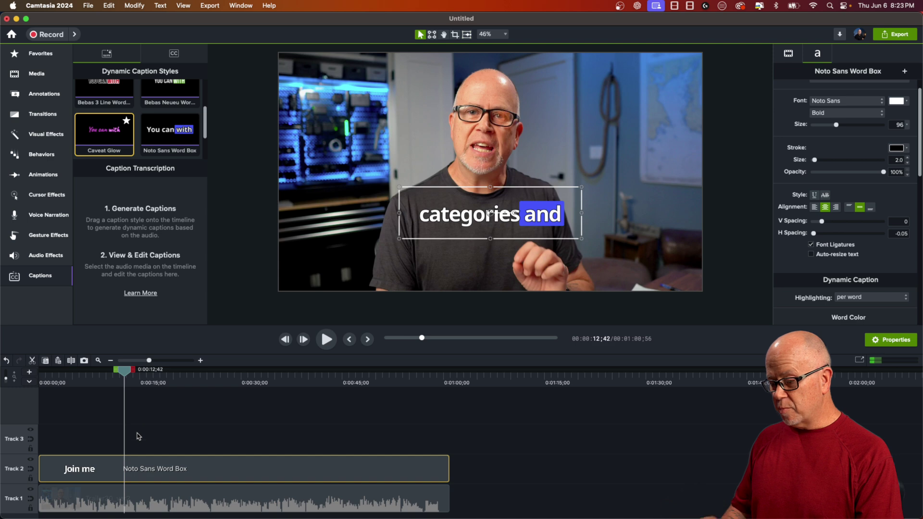
left_click_drag(392, 217, 319, 216)
left_click_drag(581, 215, 629, 213)
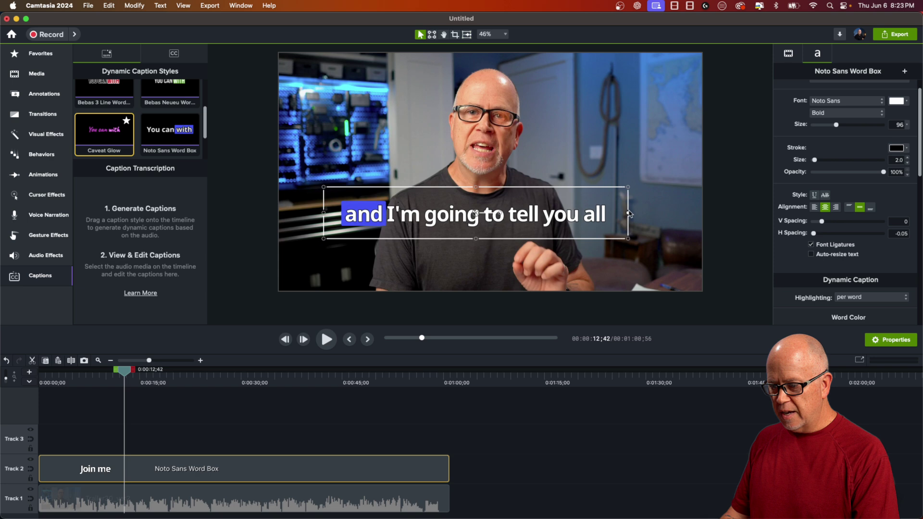
left_click_drag(539, 218, 557, 241)
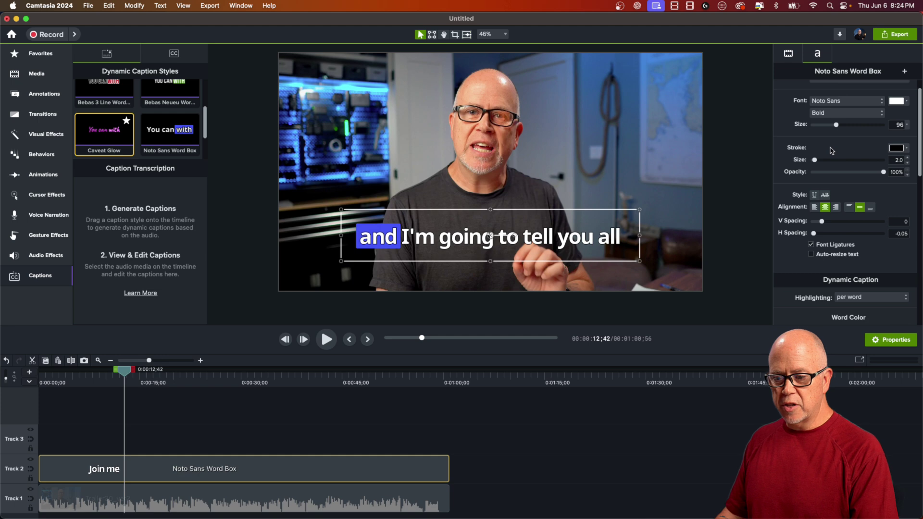
Change the font of the Noto Sans Word Box captions to Bebas Neue in the Regular weight
left_click(826, 101)
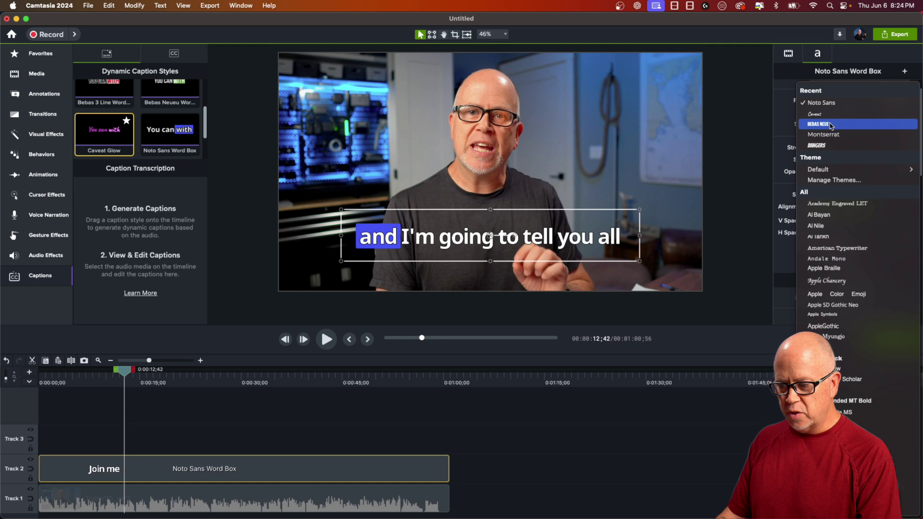
left_click(830, 124)
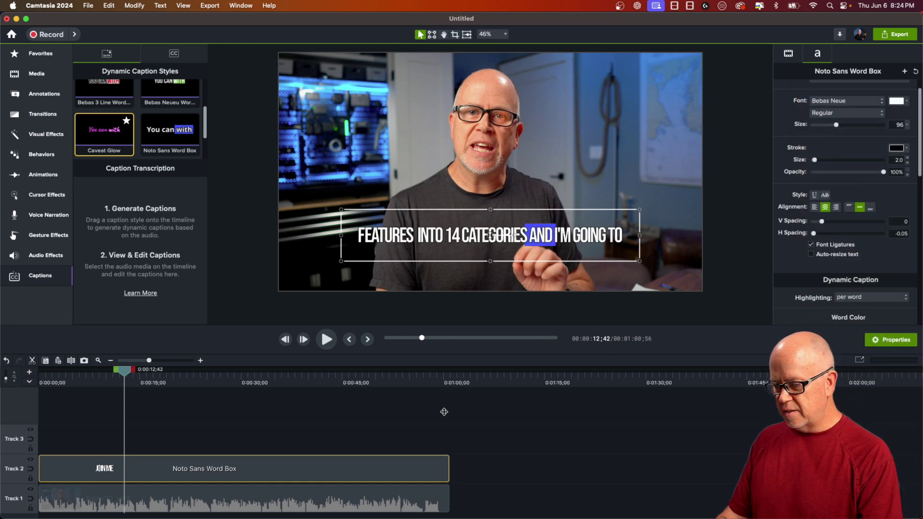
left_click(830, 115)
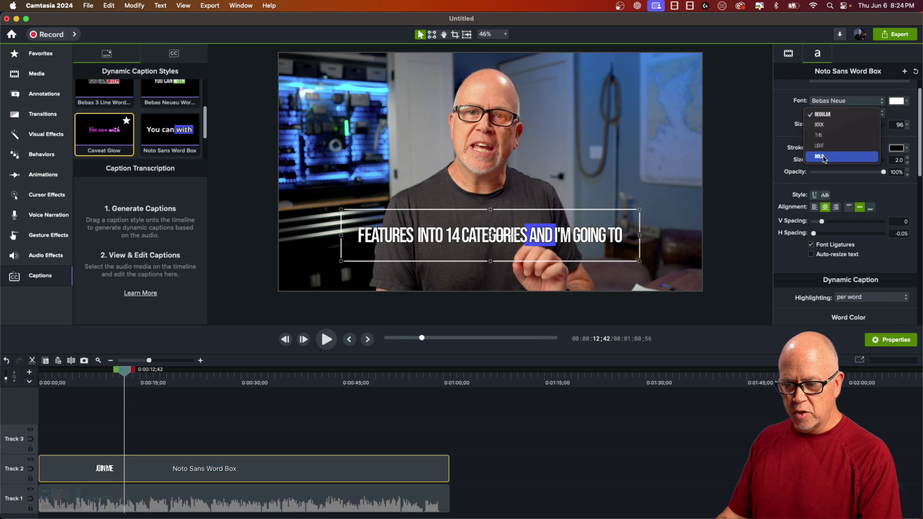
left_click(823, 114)
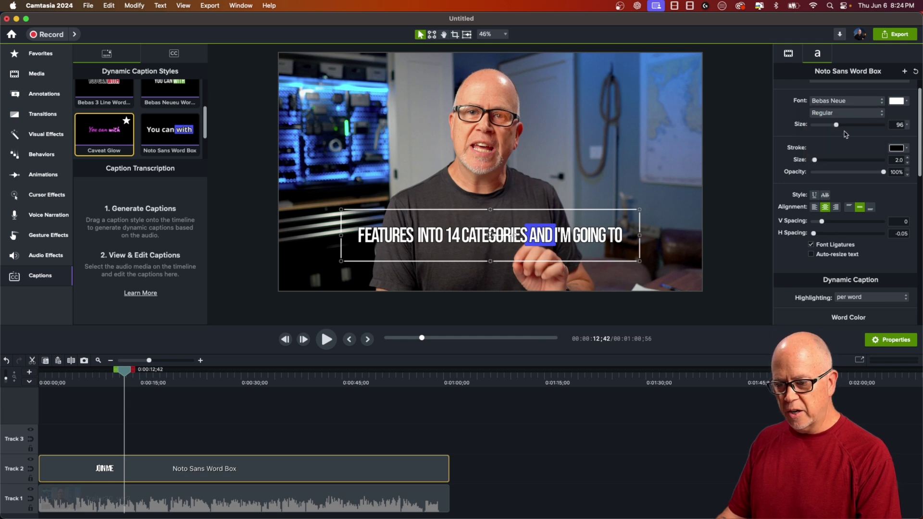
Increase the caption font size to 171 and play the passage up to about 13 seconds
left_click_drag(837, 126, 859, 134)
left_click(115, 383)
key("space")
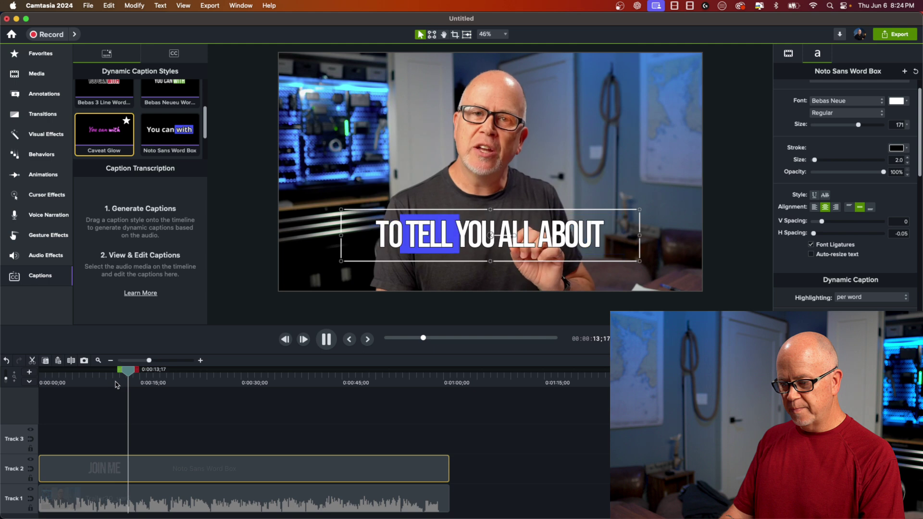
key("space")
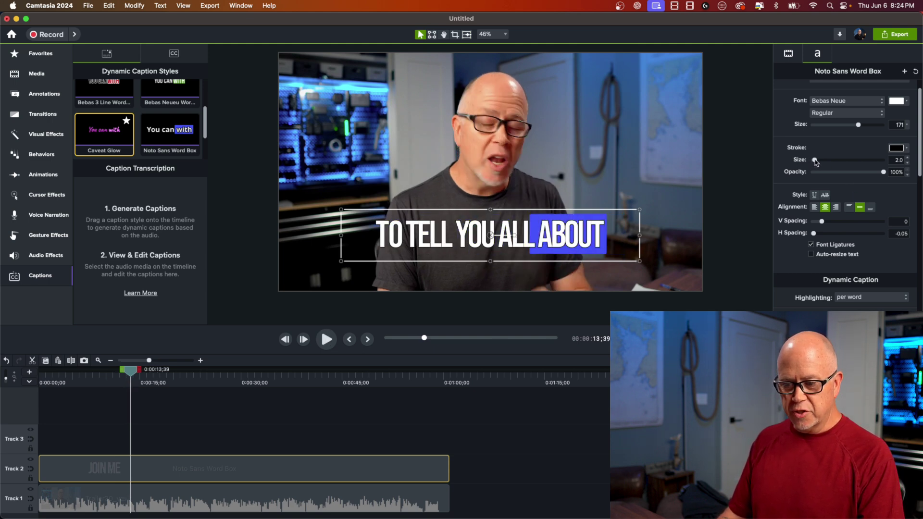
Set the caption text stroke to size 17.3 in green with 100% opacity
mouse_move(815, 160)
left_mouse_down()
mouse_move(857, 160)
mouse_move(845, 160)
mouse_move(849, 174)
mouse_move(838, 171)
left_mouse_up()
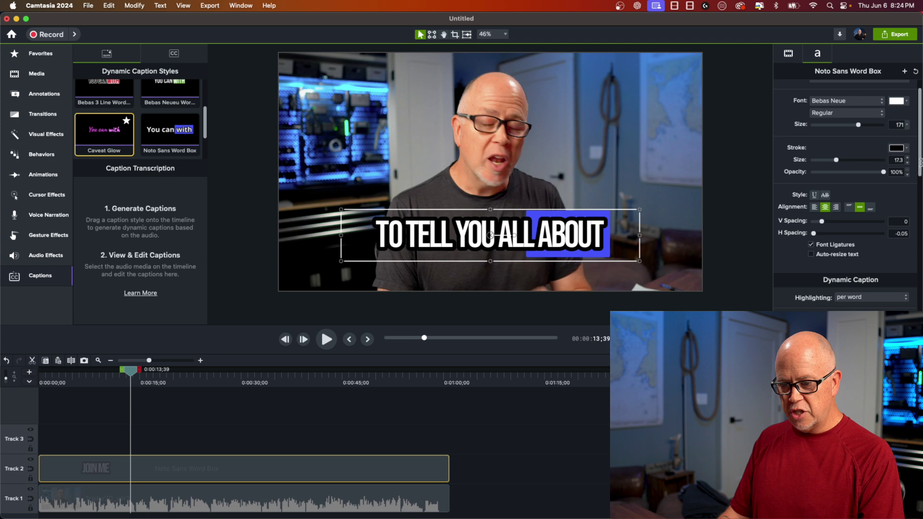
left_click(896, 149)
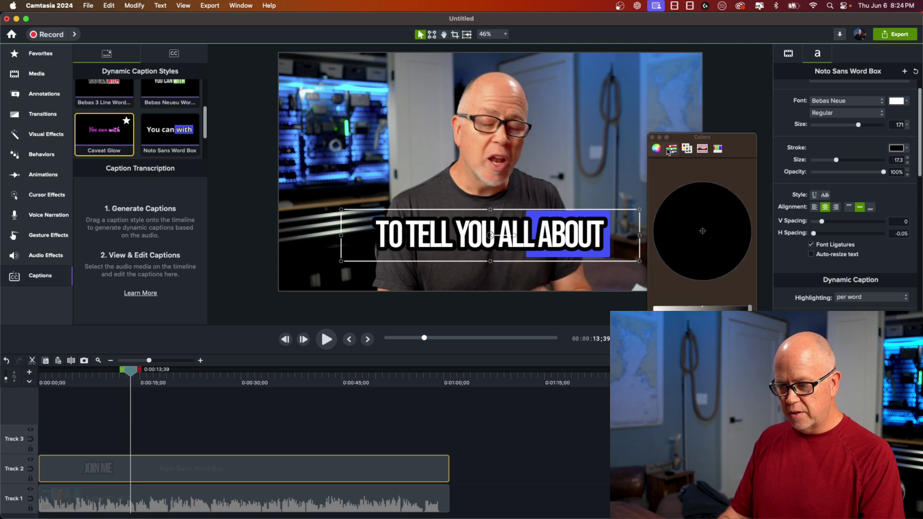
left_click(704, 308)
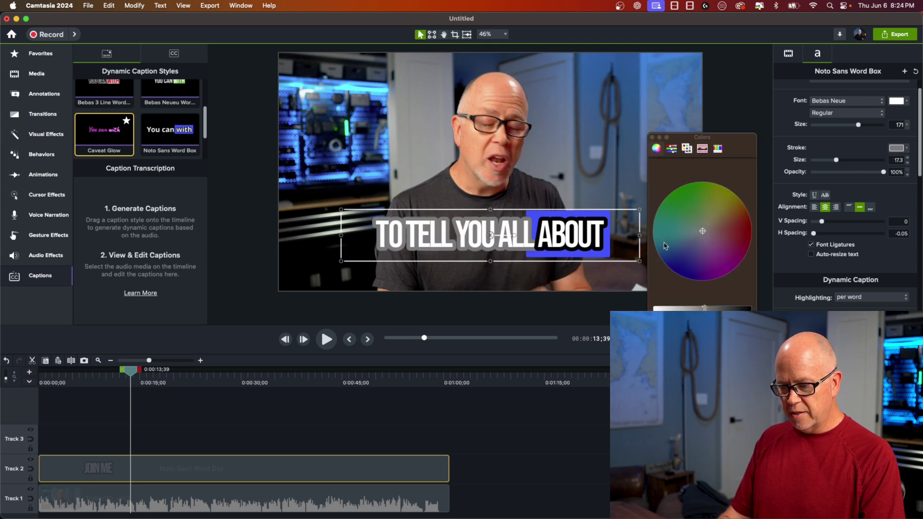
left_click_drag(675, 217, 692, 201)
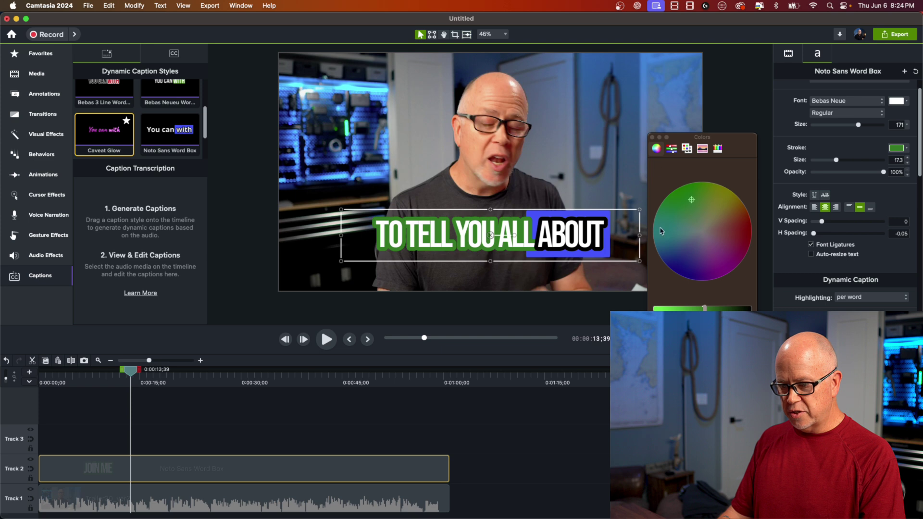
left_click(653, 138)
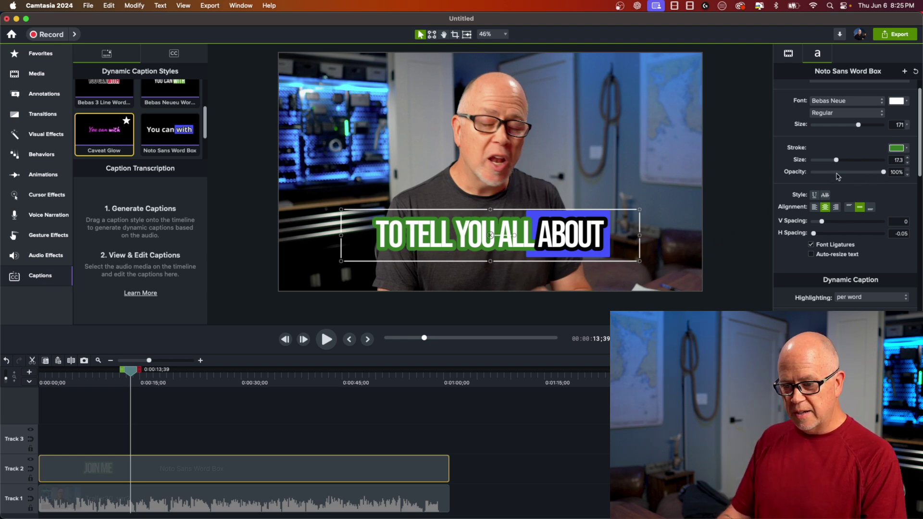
mouse_move(883, 172)
left_mouse_down()
mouse_move(831, 172)
mouse_move(903, 170)
left_mouse_up()
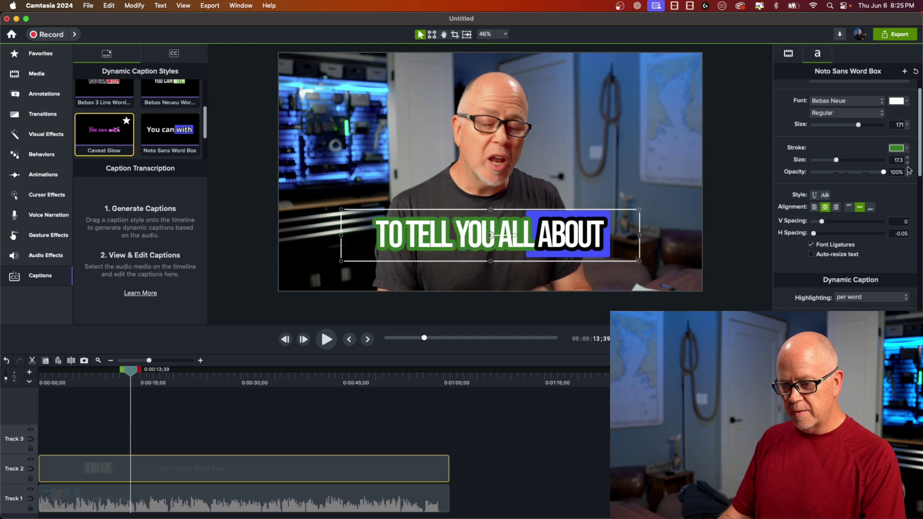
Set the caption text's vertical spacing to 0.15 and its horizontal spacing to 0.01
scroll(910, 171, "down", 2)
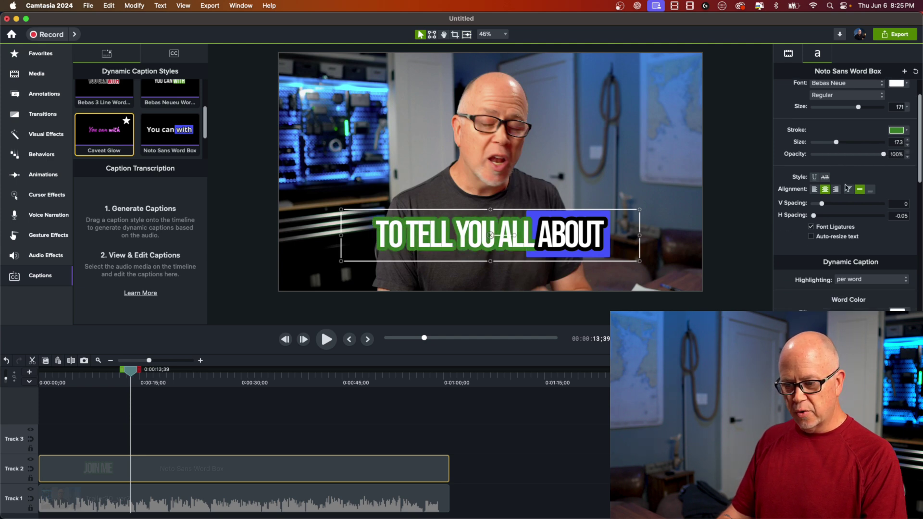
scroll(920, 157, "down", 5)
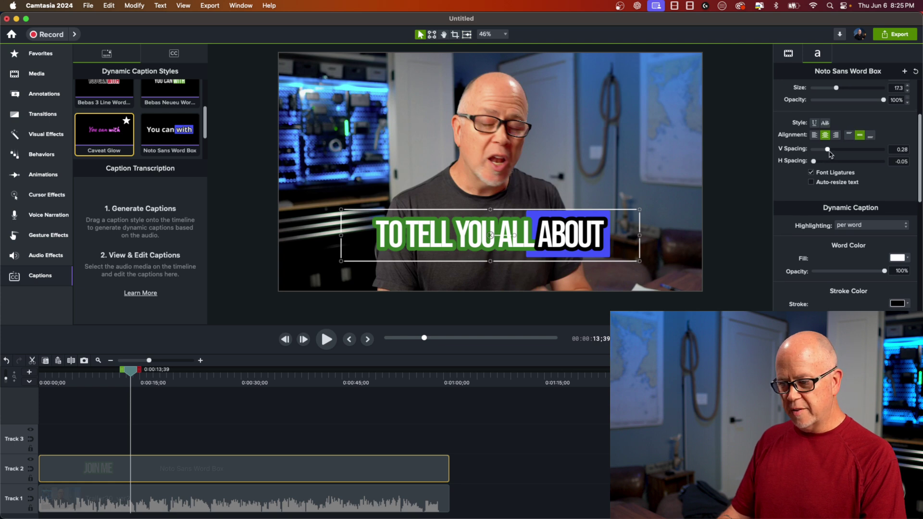
left_click_drag(820, 150, 824, 151)
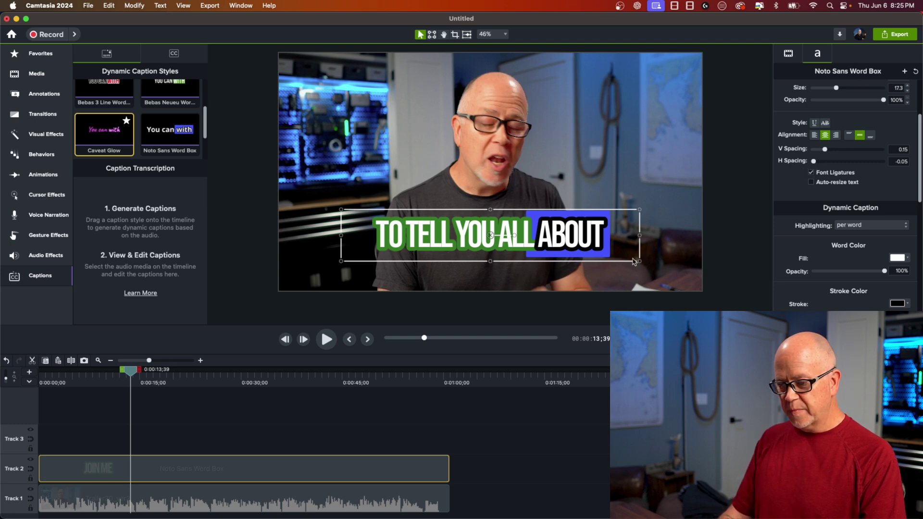
left_click_drag(815, 165, 816, 164)
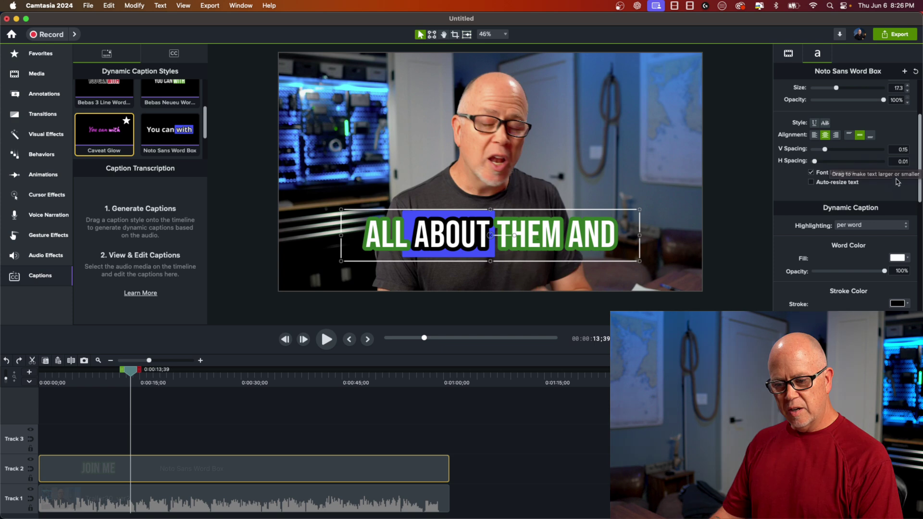
left_click_drag(920, 180, 921, 207)
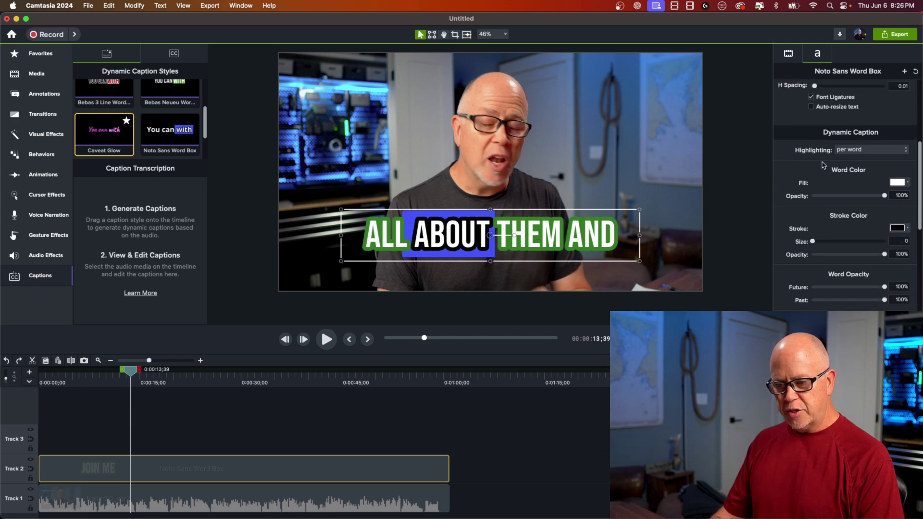
Try turning the captions' word highlighting off, and try a red fill for the highlighted word
left_click(859, 152)
left_click(845, 140)
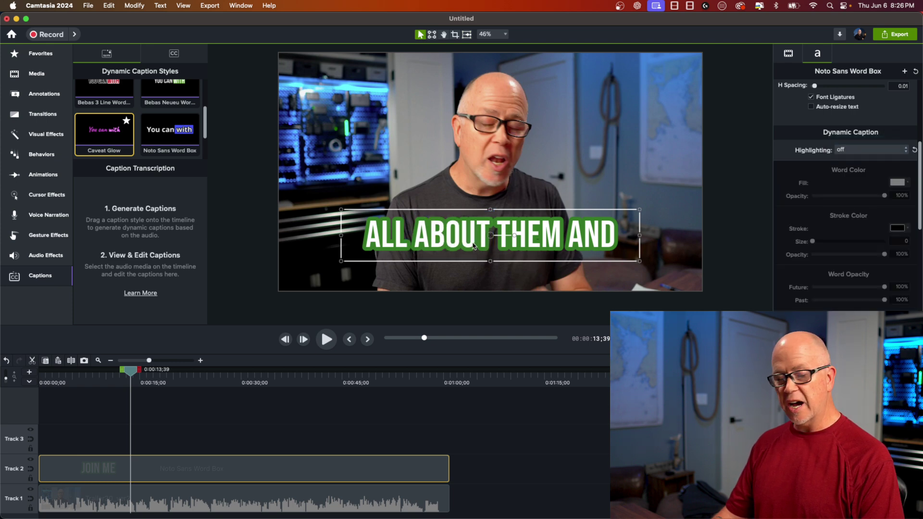
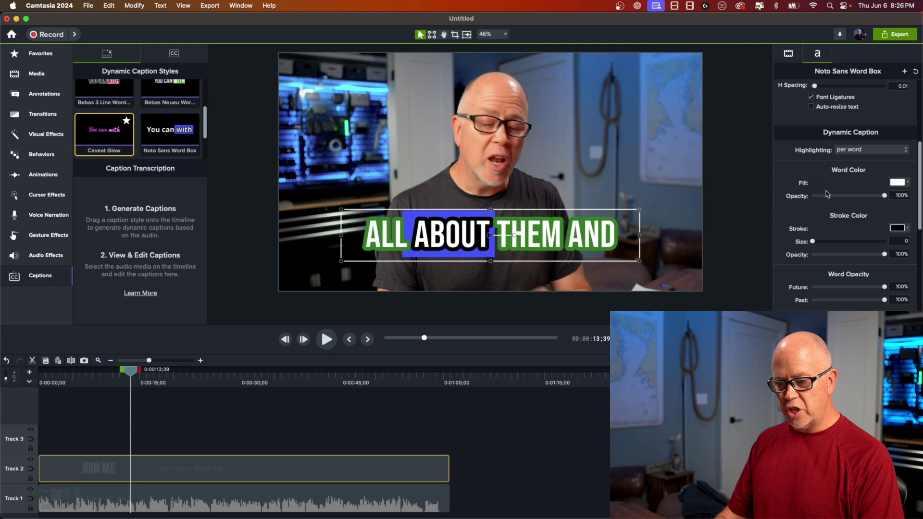
left_click(897, 183)
left_click(742, 229)
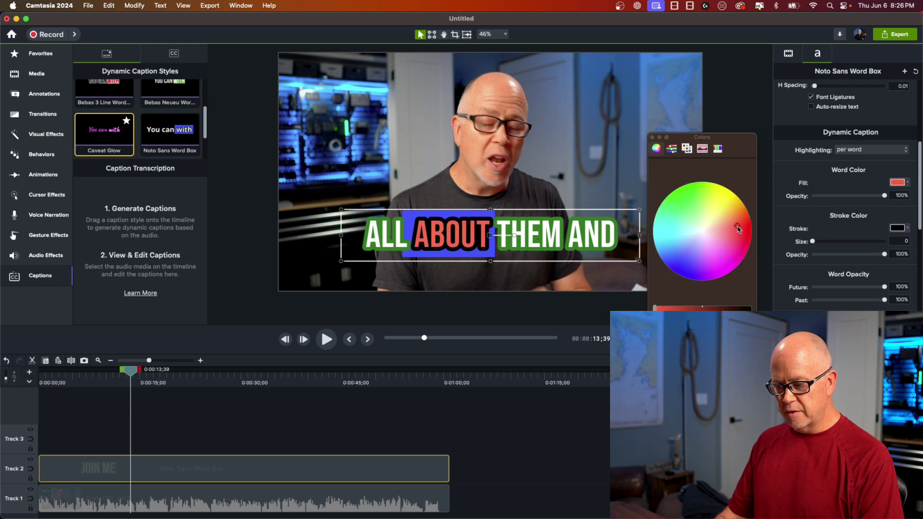
left_click_drag(743, 231, 740, 230)
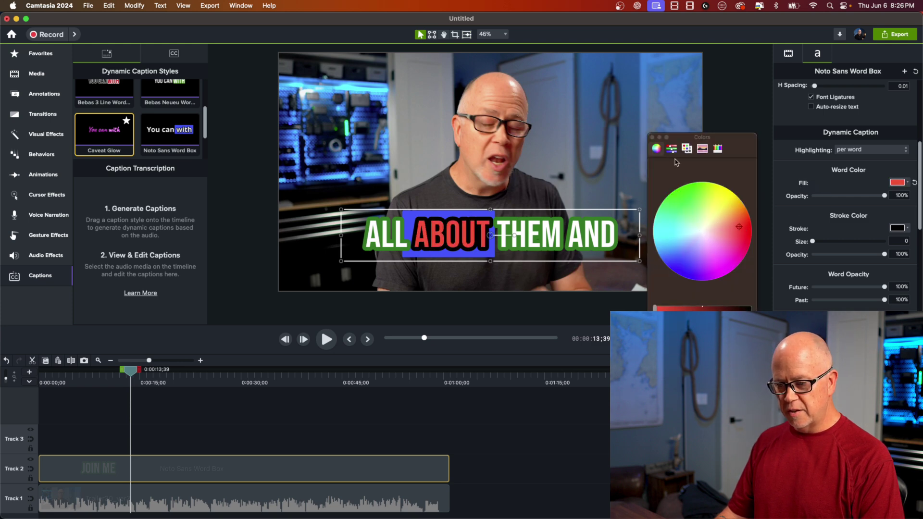
left_click(652, 138)
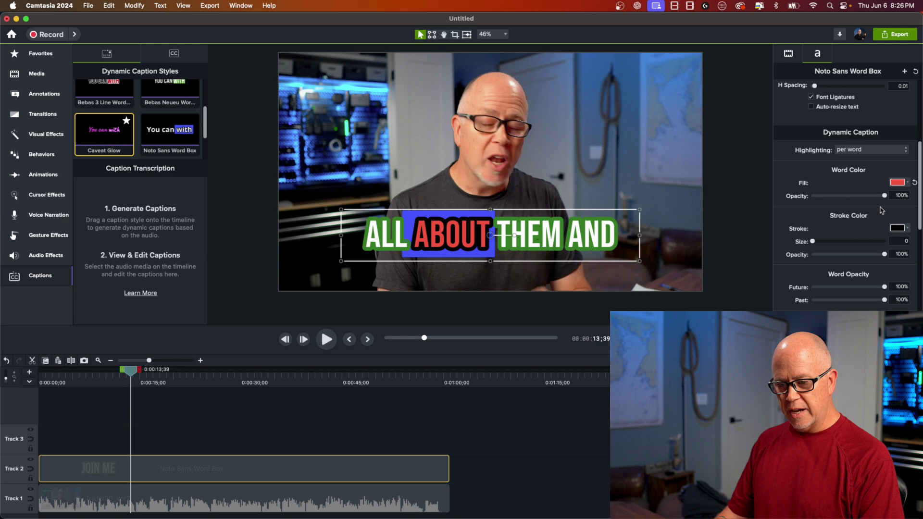
mouse_move(886, 199)
left_mouse_down()
mouse_move(815, 197)
mouse_move(890, 197)
left_mouse_up()
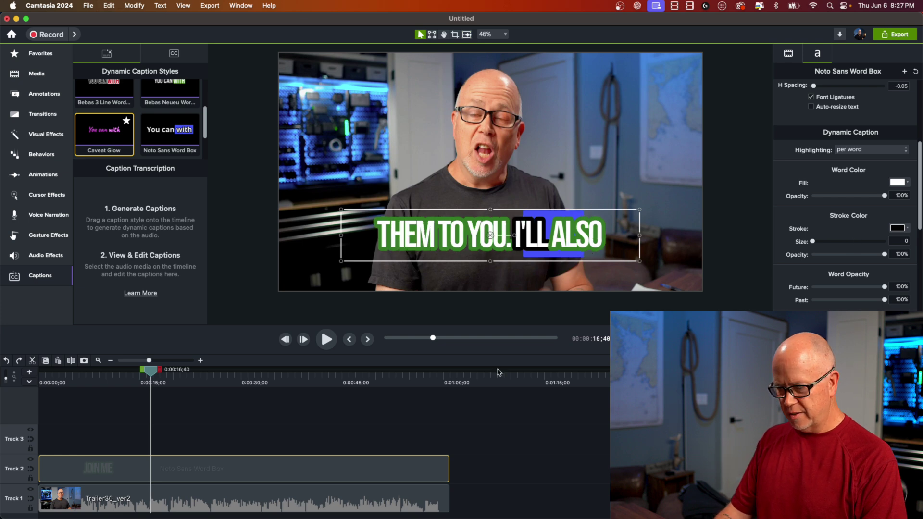
Play the captions from about 11 seconds and place the playhead at 0:00:16;26
left_click(116, 381)
key("space")
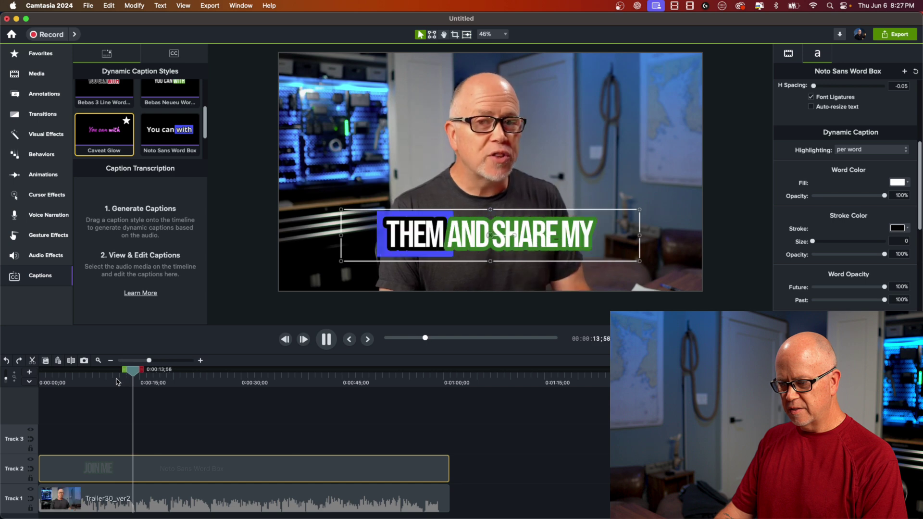
key("space")
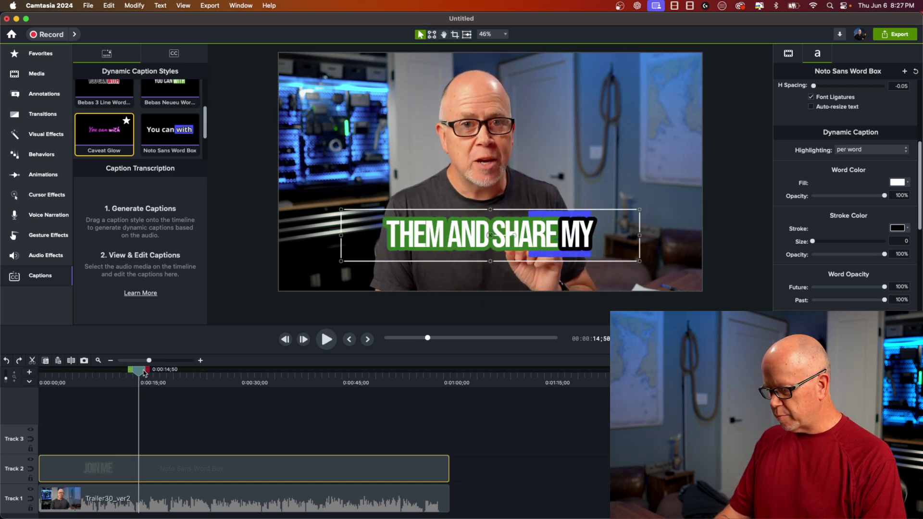
left_click_drag(144, 370, 150, 371)
Reduce the caption font size to 135 and the text stroke size to 10.3
scroll(854, 153, "up", 5)
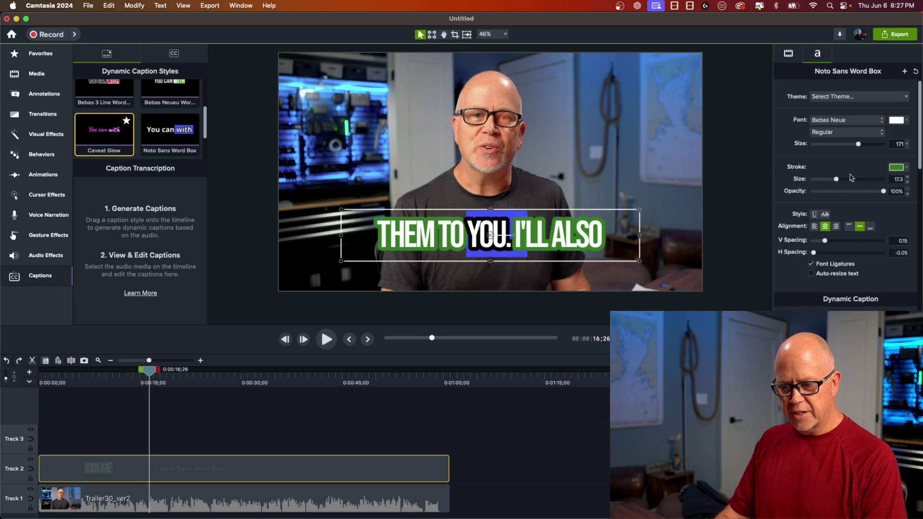
left_click_drag(858, 148, 850, 150)
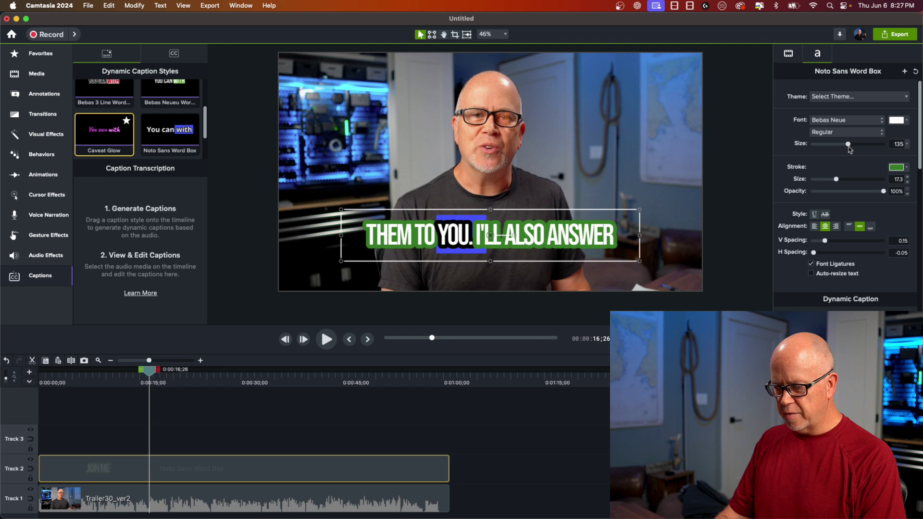
left_click_drag(836, 180, 826, 181)
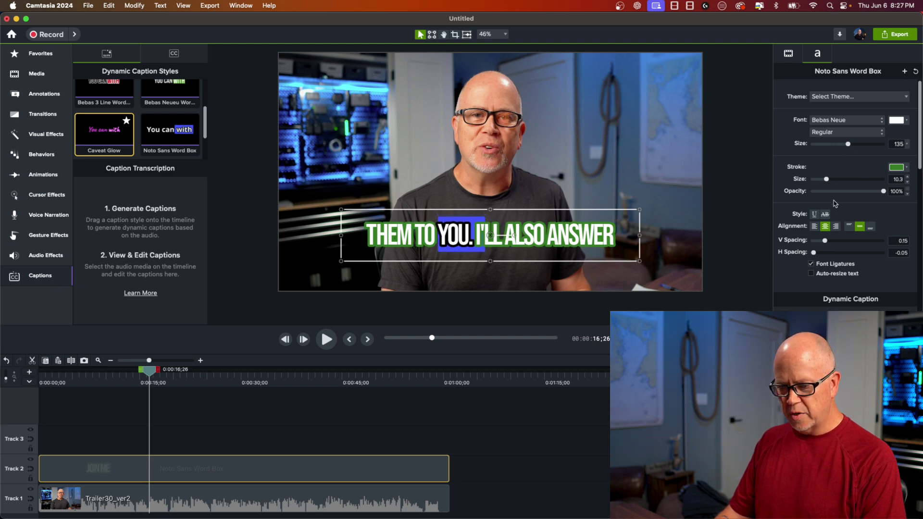
Lower the future words' opacity to 27%, leaving past words at 100%, and play the captions from about 12 seconds
scroll(834, 203, "down", 6)
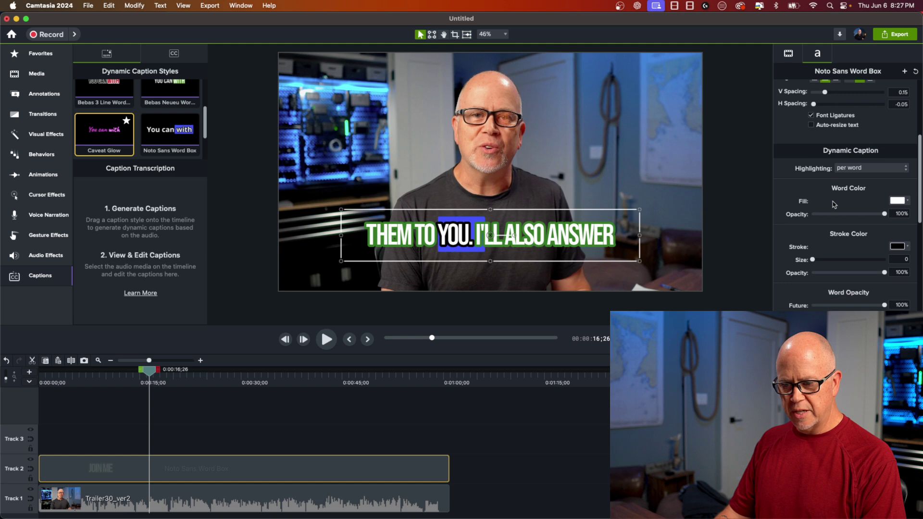
scroll(834, 204, "down", 4)
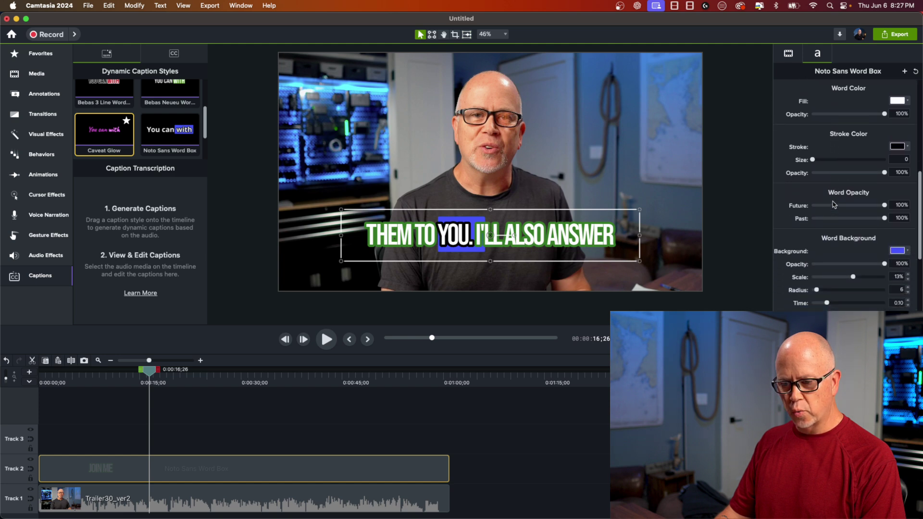
scroll(834, 204, "down", 1)
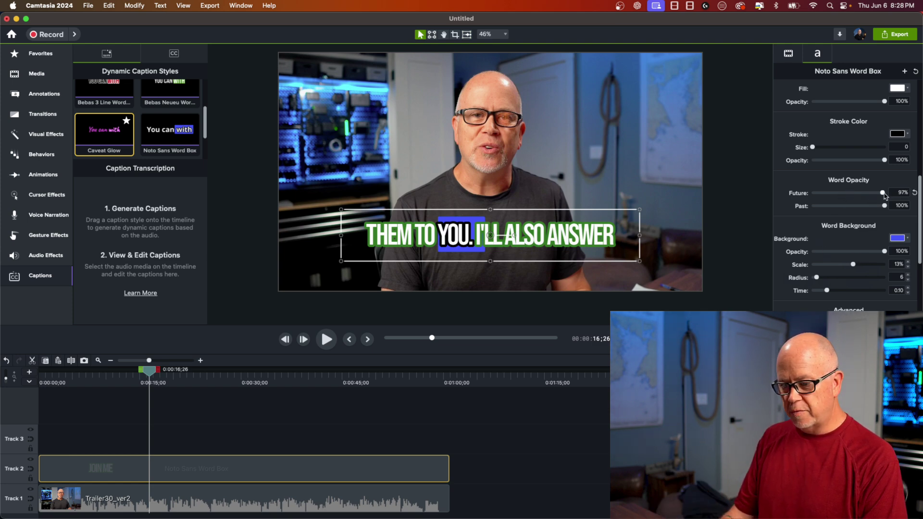
left_click_drag(884, 196, 839, 205)
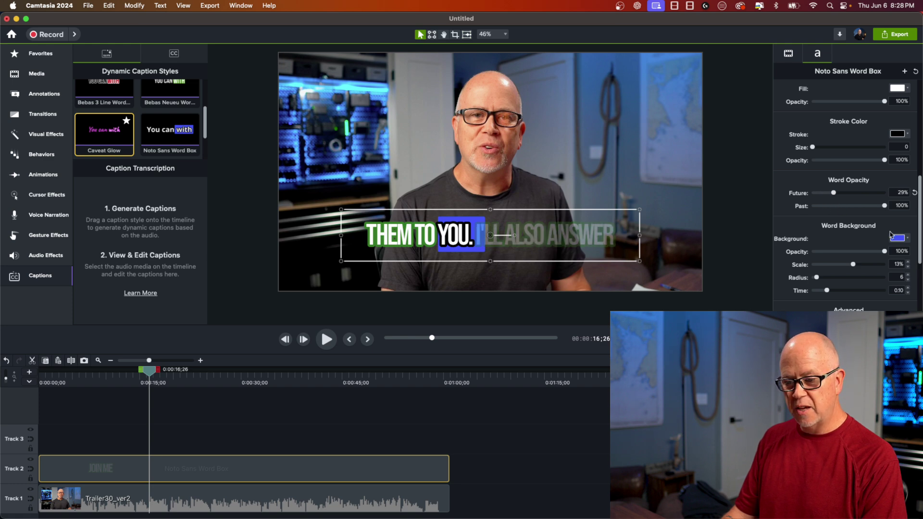
mouse_move(886, 207)
left_mouse_down()
mouse_move(842, 207)
mouse_move(834, 216)
mouse_move(887, 217)
mouse_move(812, 221)
mouse_move(894, 216)
left_mouse_up()
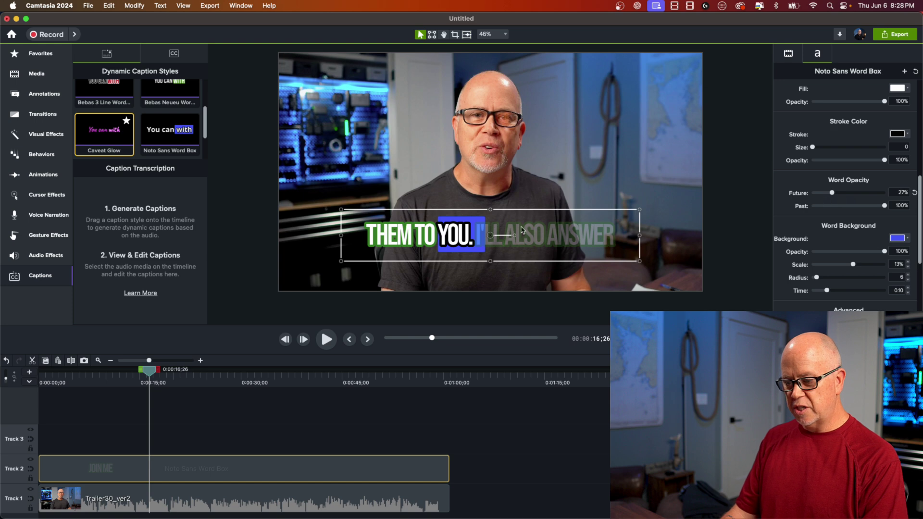
left_click(125, 382)
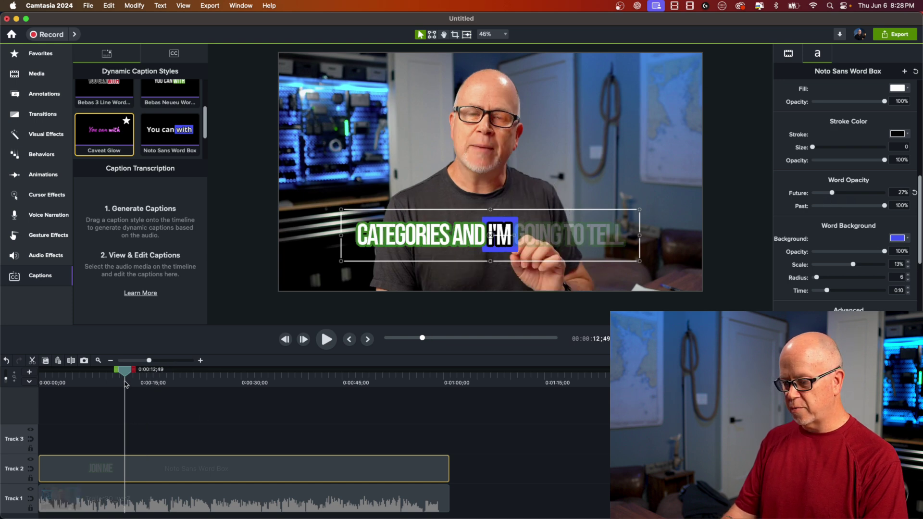
key("space")
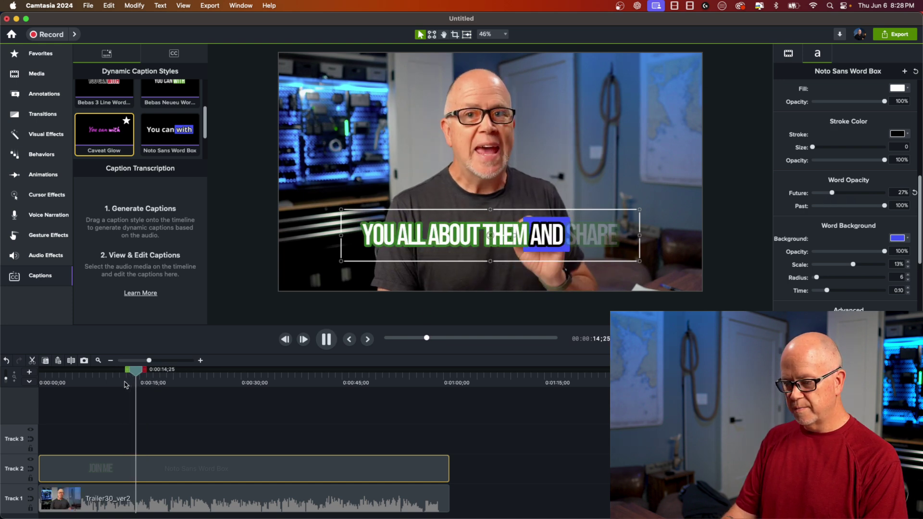
key("space")
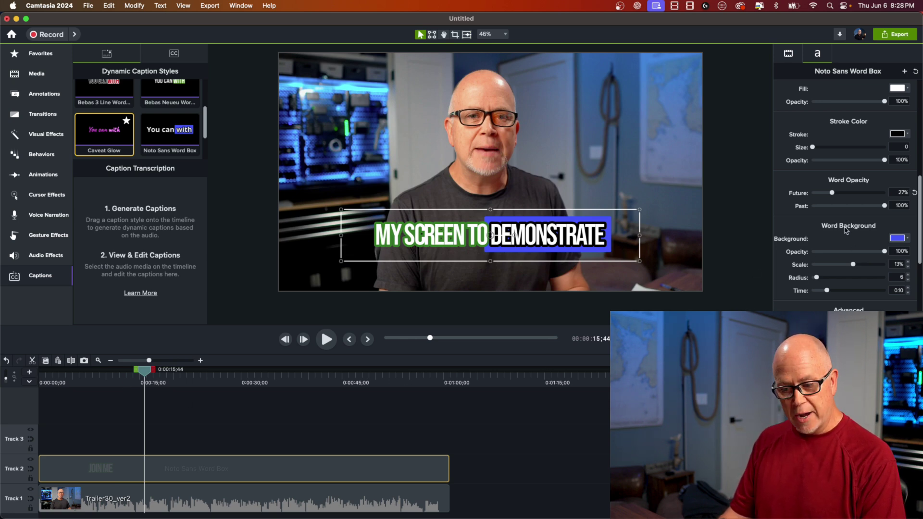
Make the highlighted word's background red with 88% opacity, 5% scale and a radius of 25
left_click(897, 238)
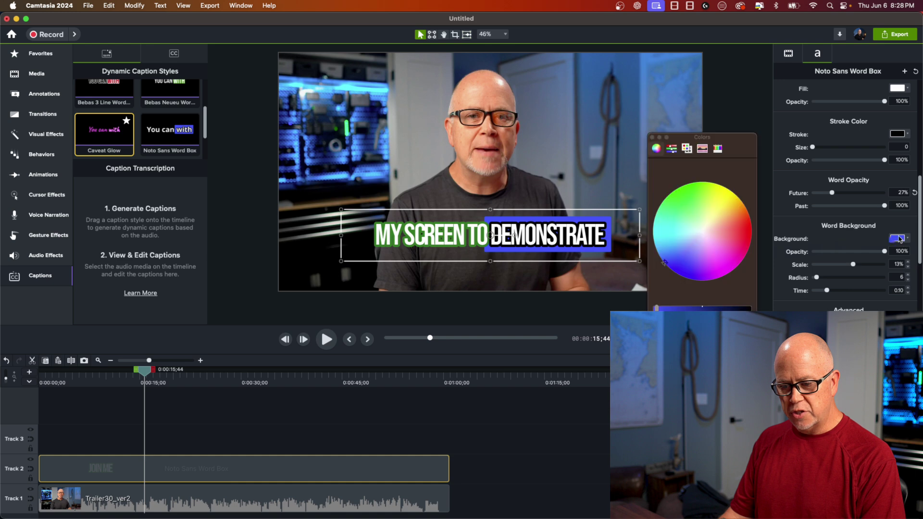
left_click_drag(744, 233, 745, 229)
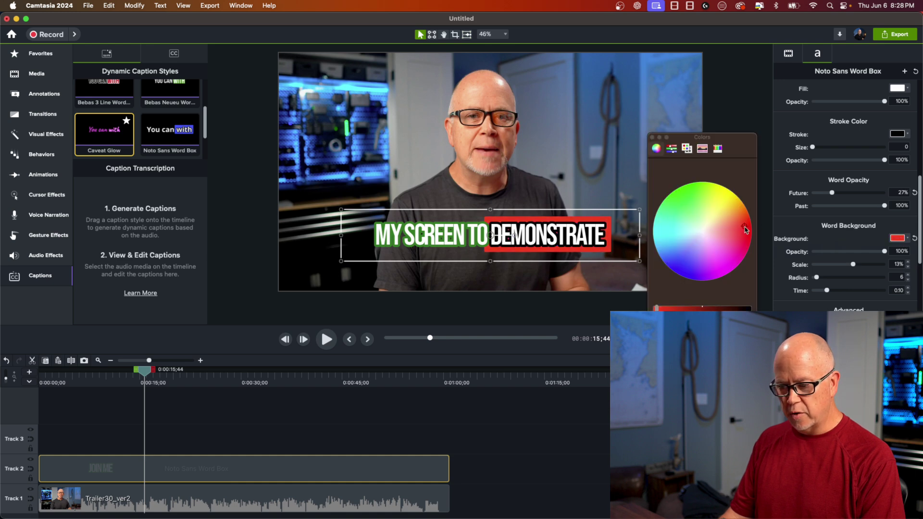
left_click(652, 137)
left_click_drag(884, 251, 850, 267)
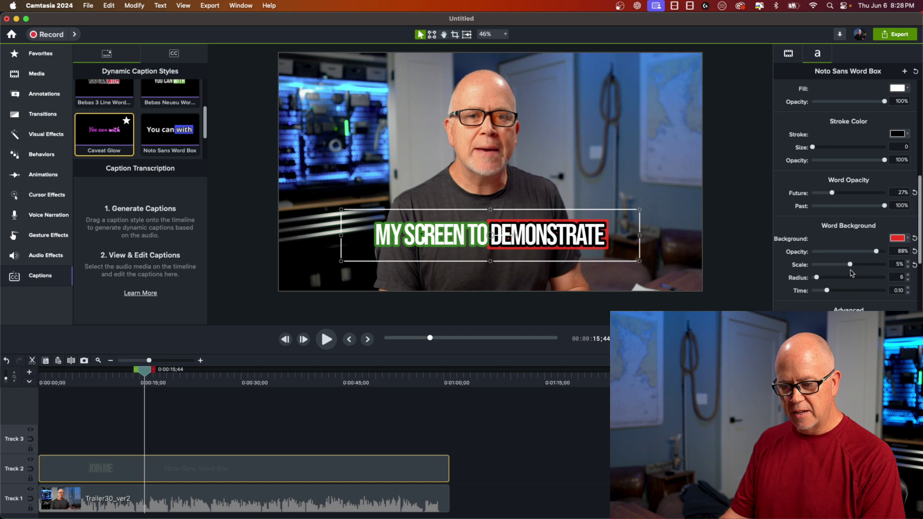
left_click_drag(818, 280, 835, 279)
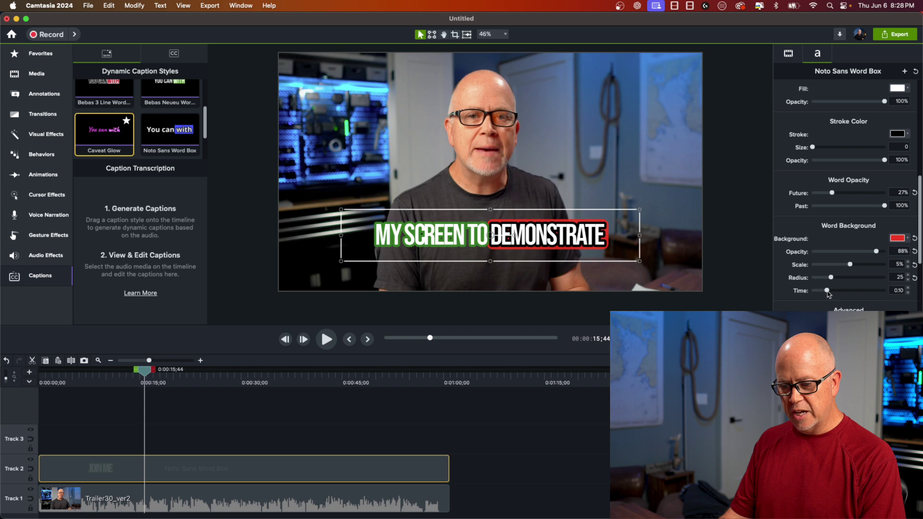
Try a word background time of 0.39 and play the captions to judge the highlight's movement
left_click_drag(827, 291, 861, 291)
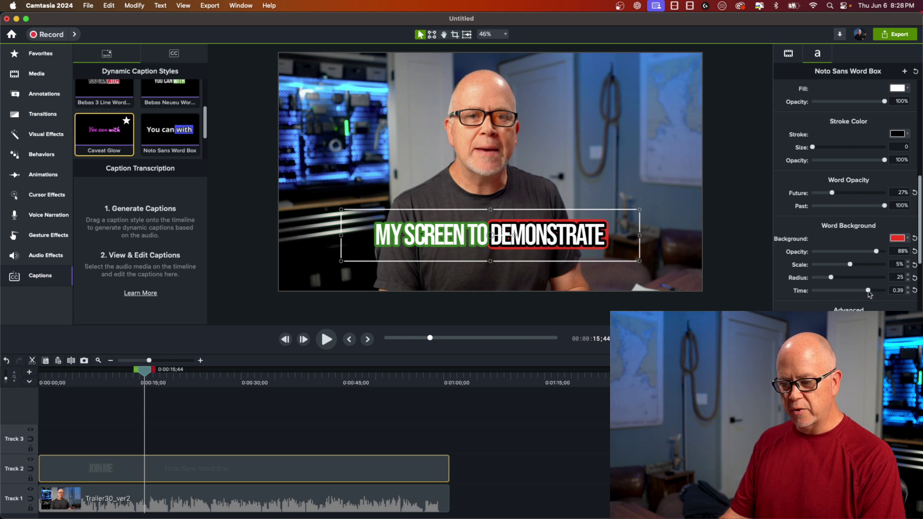
left_click(133, 379)
key("space")
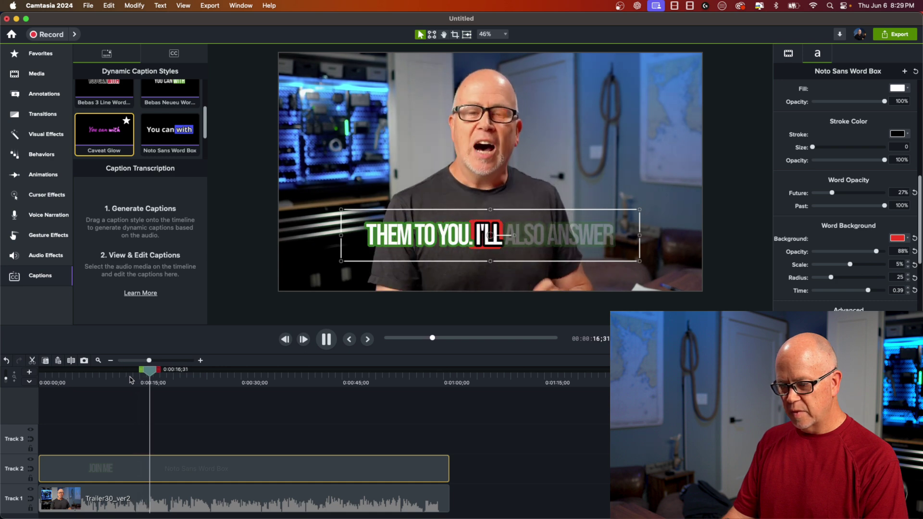
key("space")
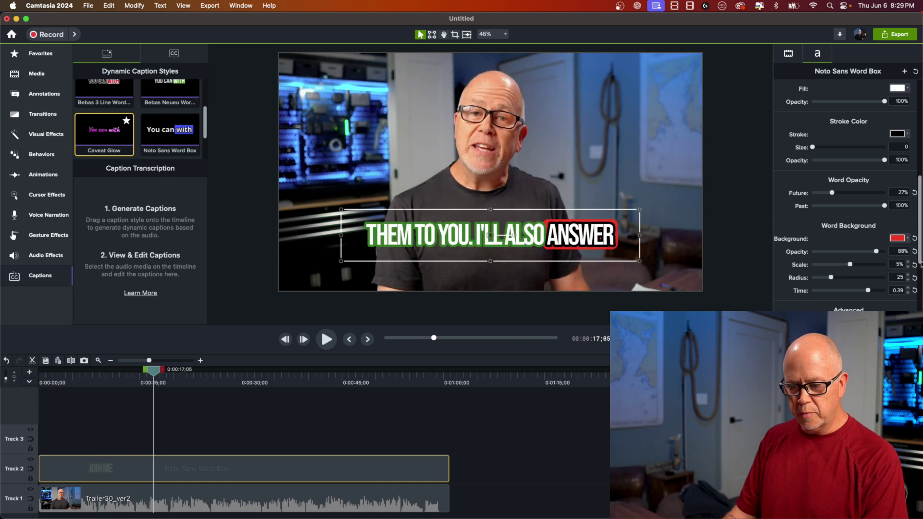
Test a word background time of 0.00 by playing the captions from about 18 seconds, and settle on 0.11
left_click_drag(867, 294, 812, 294)
left_click(162, 383)
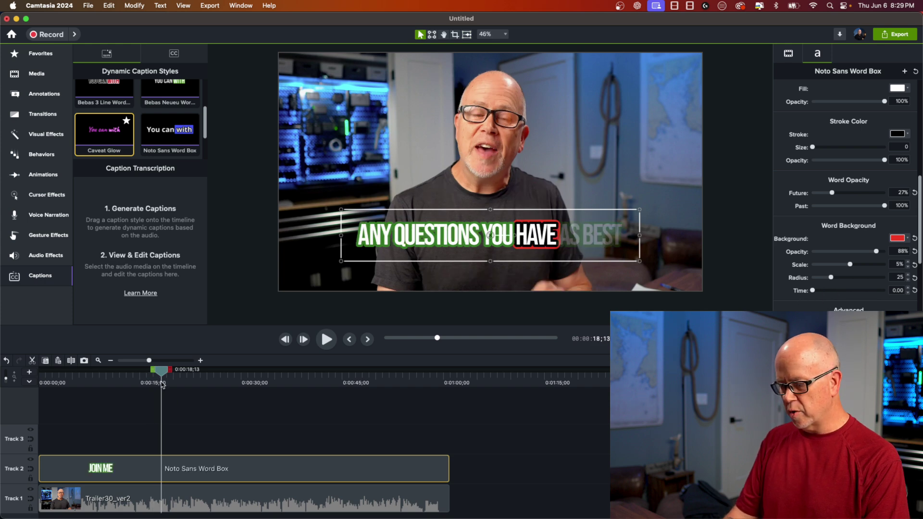
key("space")
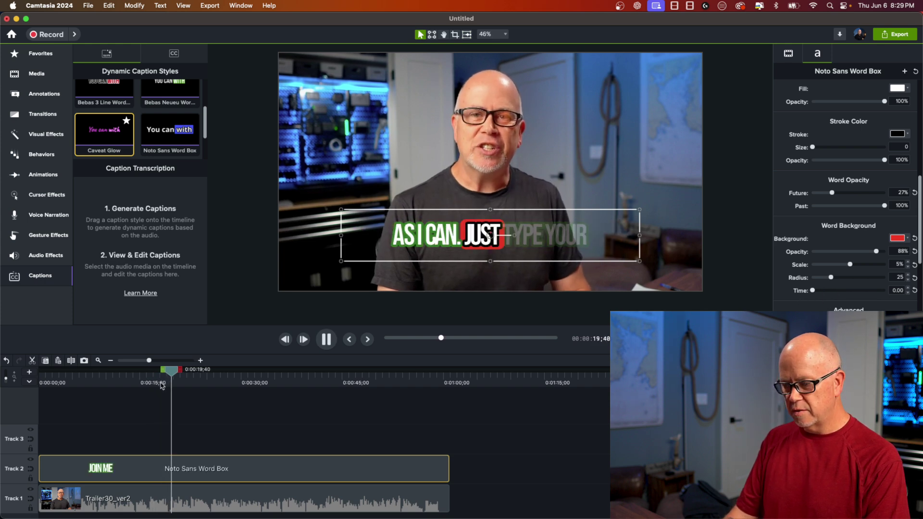
key("space")
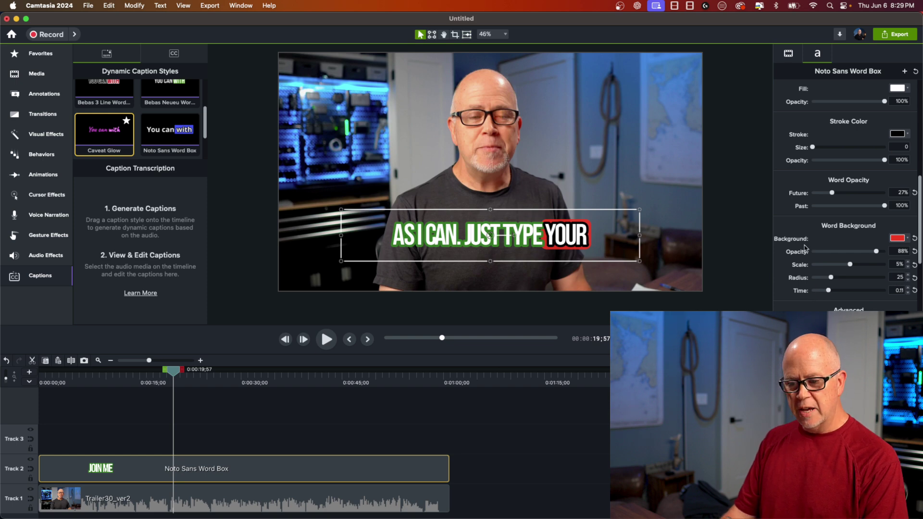
Set the advanced highlighting options to an easing of 0.3, a scale of 29.0 and a glow of 19.8
scroll(807, 274, "down", 5)
scroll(797, 261, "down", 4)
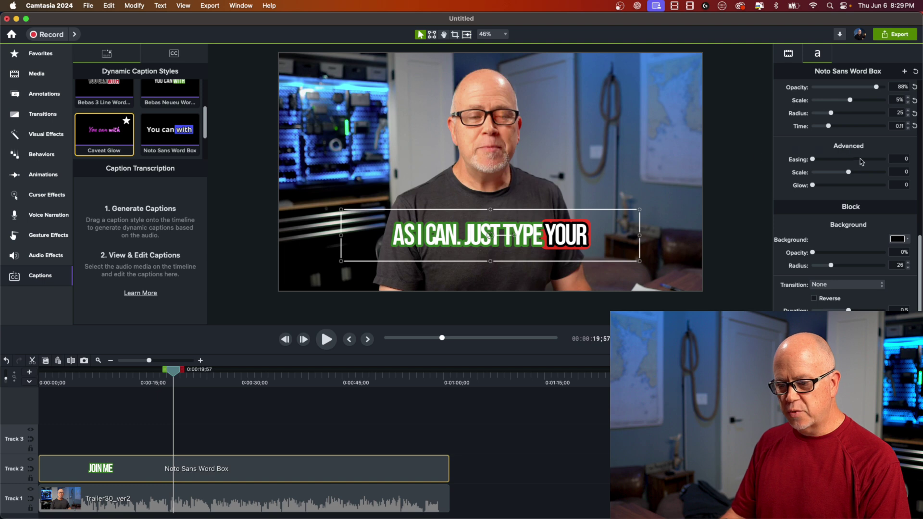
mouse_move(812, 160)
left_mouse_down()
mouse_move(847, 160)
mouse_move(812, 163)
mouse_move(821, 166)
left_mouse_up()
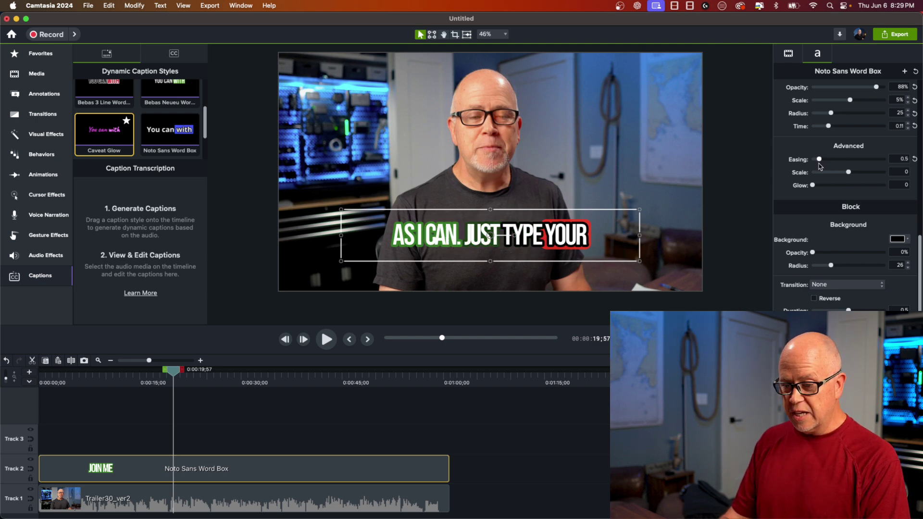
left_click_drag(821, 165, 819, 167)
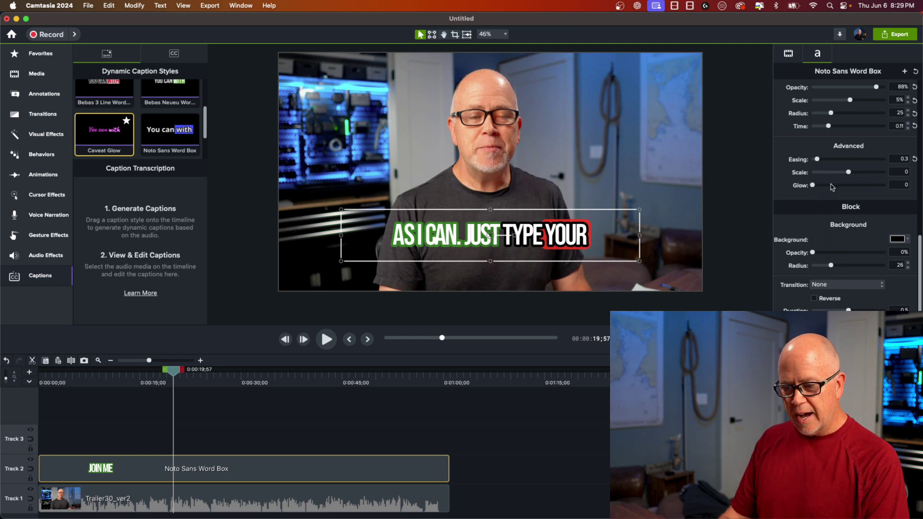
left_click_drag(849, 176, 871, 183)
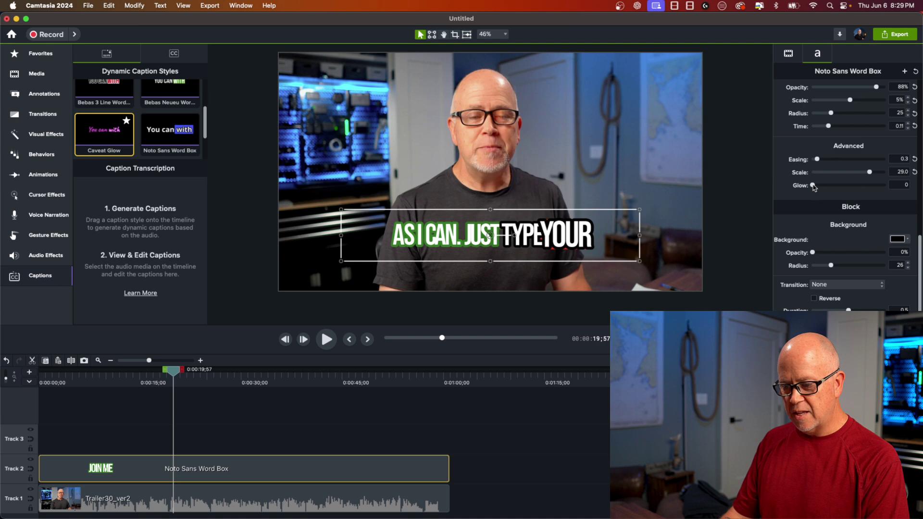
mouse_move(814, 187)
left_mouse_down()
mouse_move(835, 189)
mouse_move(828, 191)
left_mouse_up()
Increase the word background scale to 19%
scroll(826, 197, "up", 3)
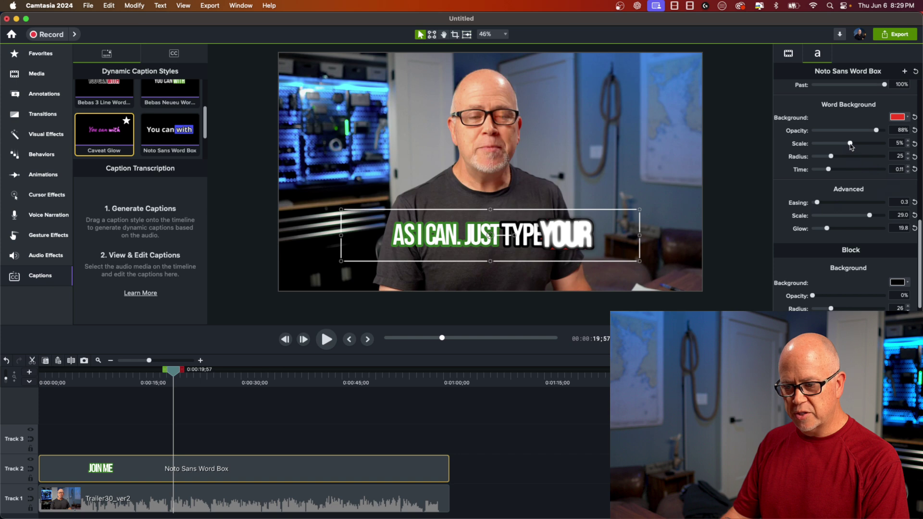
left_click_drag(852, 147, 855, 148)
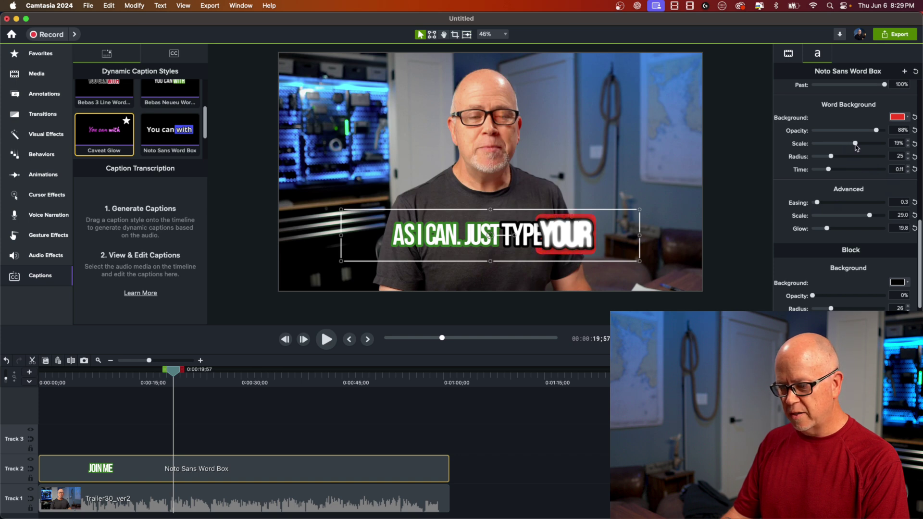
Set the advanced highlighting glow to 9.5 and the block background radius to 21
left_click_drag(827, 228, 820, 230)
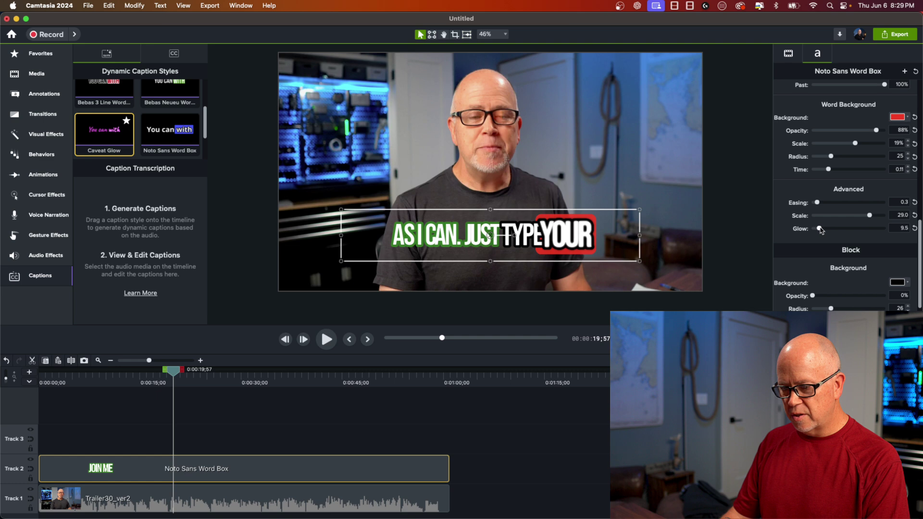
scroll(831, 237, "down", 3)
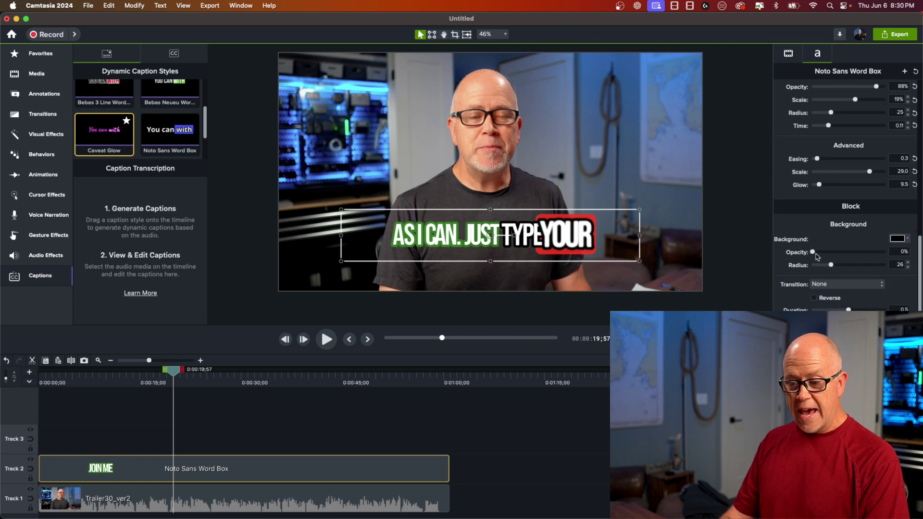
mouse_move(812, 252)
left_mouse_down()
mouse_move(894, 264)
mouse_move(800, 254)
left_mouse_up()
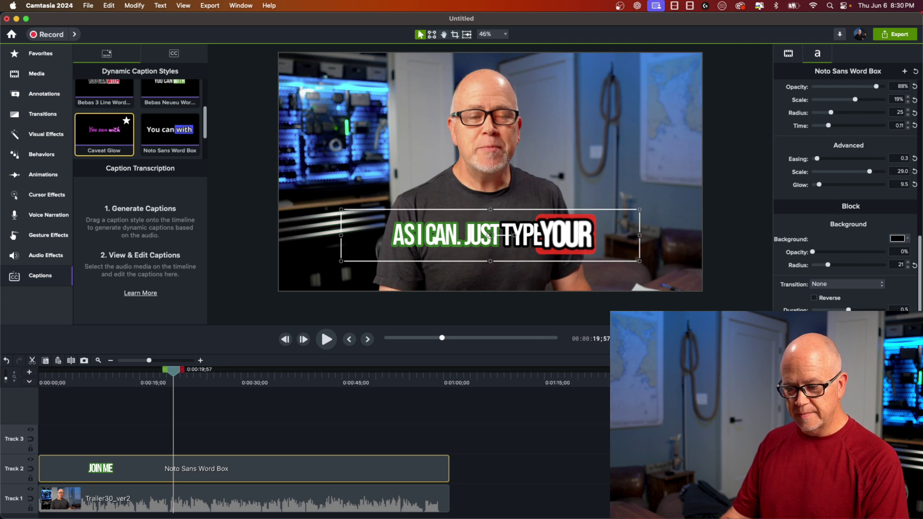
Try the Card Flip block transition, play the captions to judge it, and set the transition back to None
left_click(821, 285)
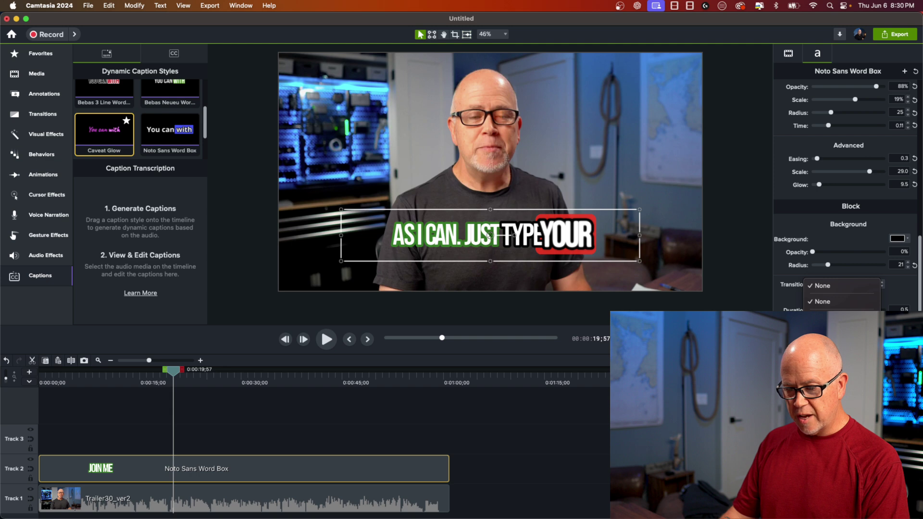
mouse_move(841, 317)
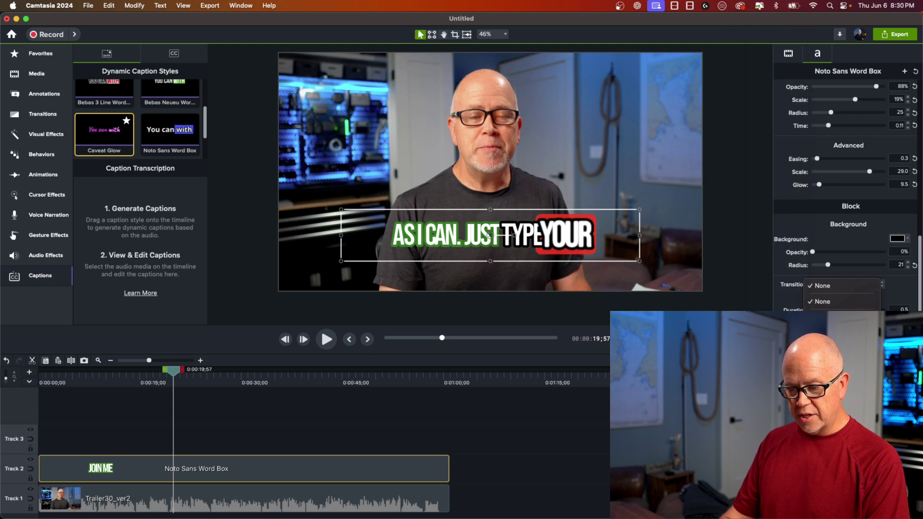
left_click(841, 336)
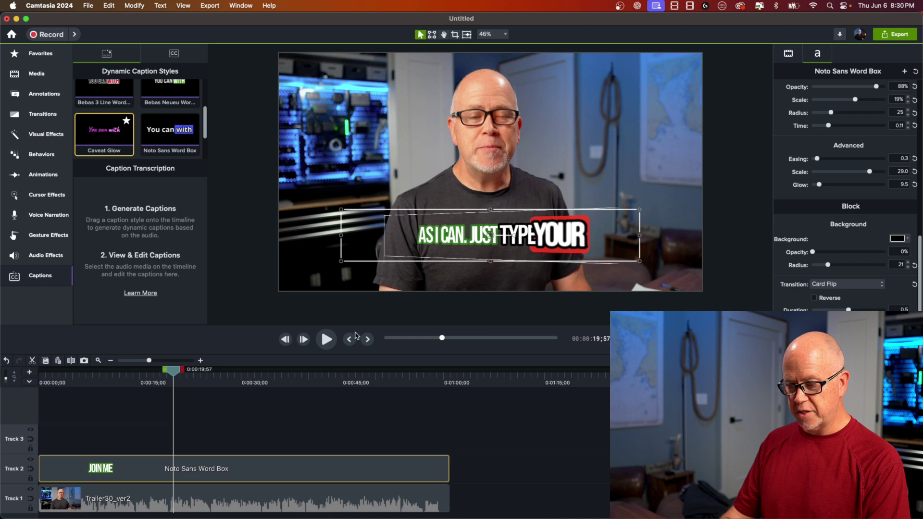
key("space")
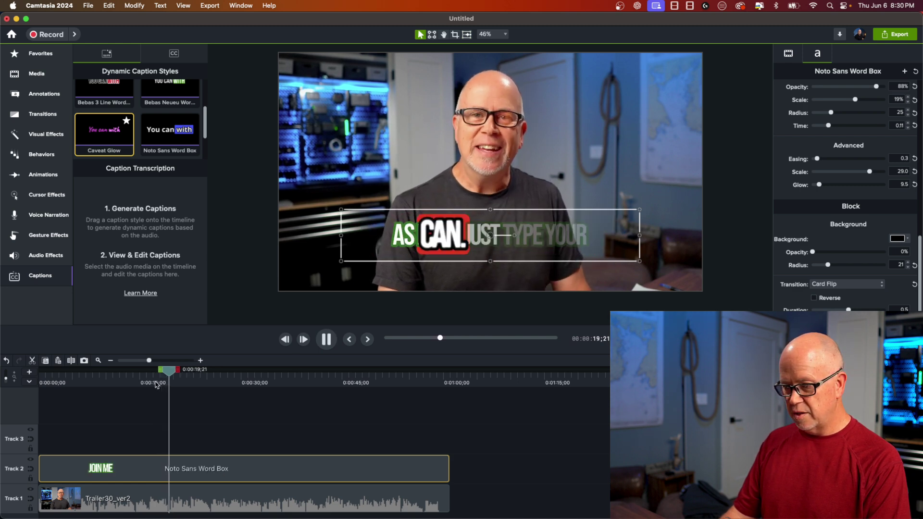
key("space")
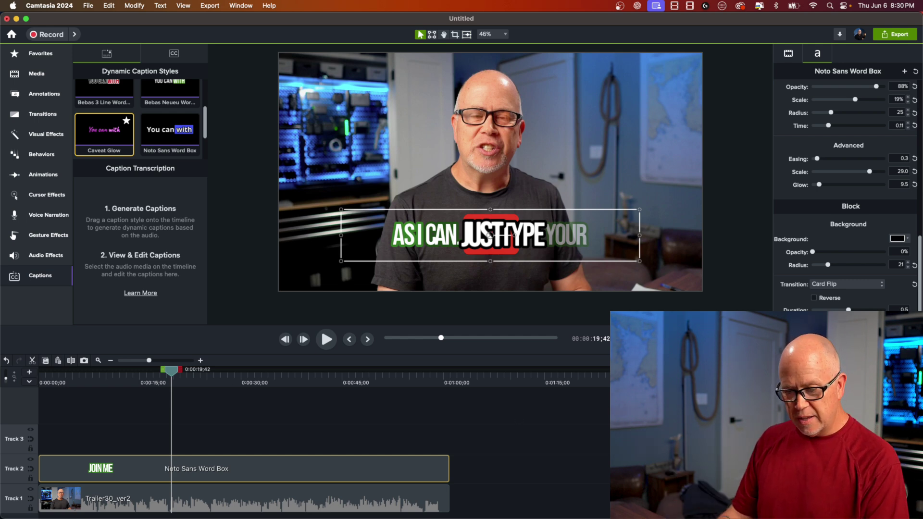
left_click(835, 288)
left_click(831, 301)
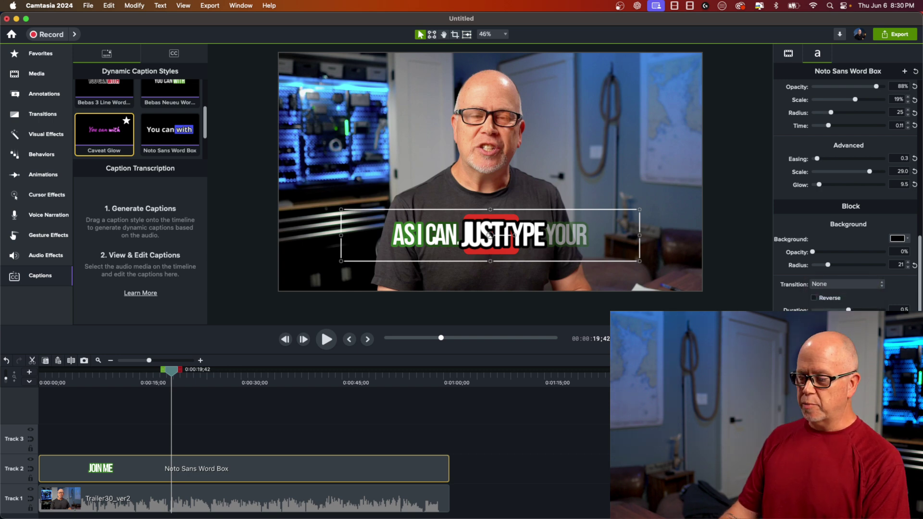
Play the captions from about 19 seconds to review them without a block transition
left_click_drag(169, 375, 173, 374)
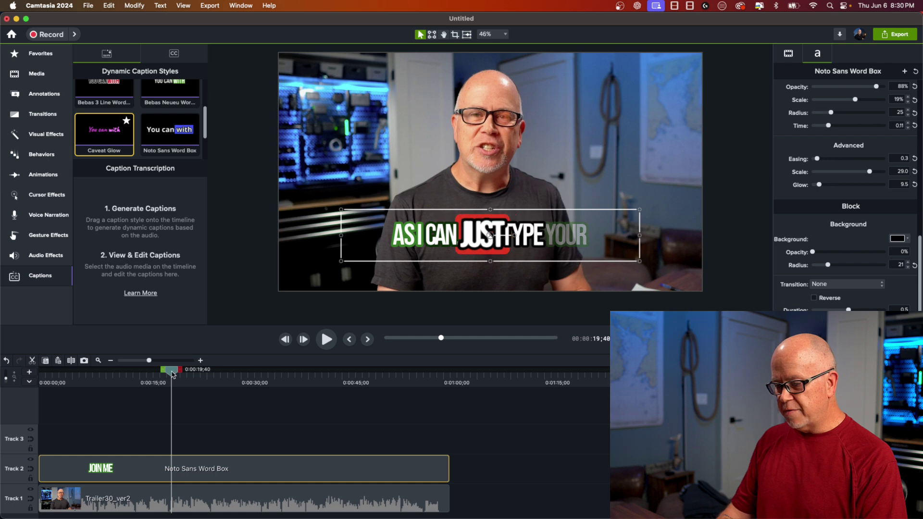
key("space")
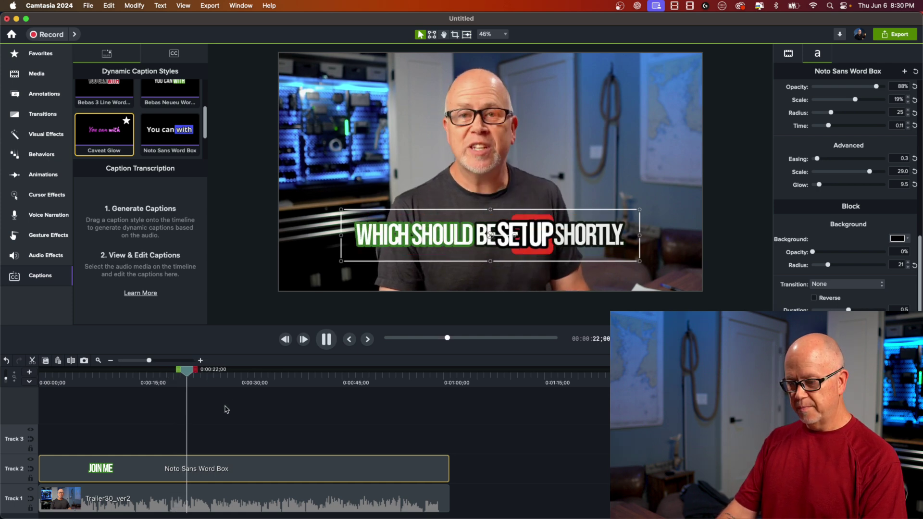
key("space")
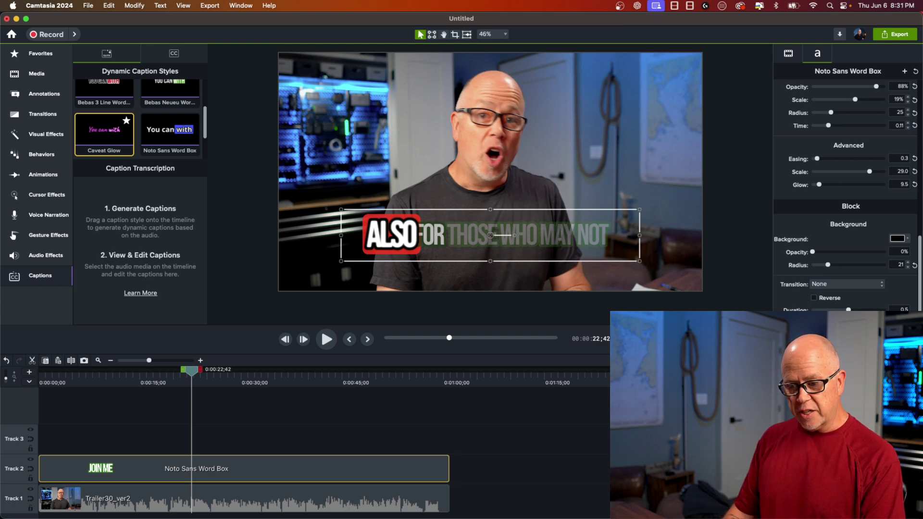
Save the customized caption style as a dynamic caption preset named ROBS TEST
left_click_drag(919, 283, 919, 89)
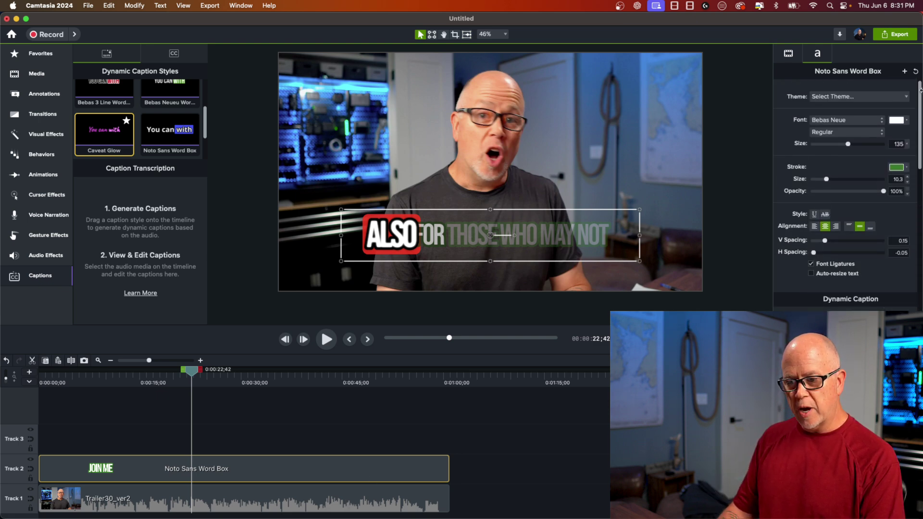
left_click(904, 72)
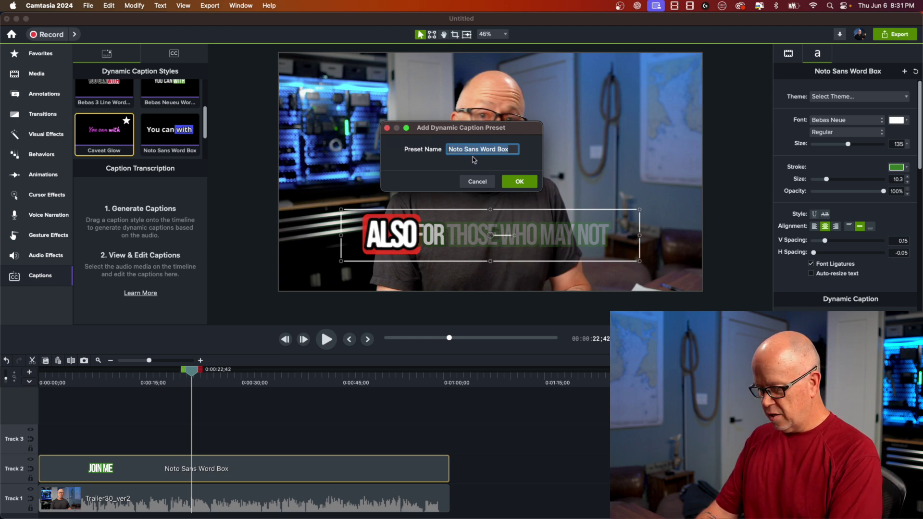
type("ROB")
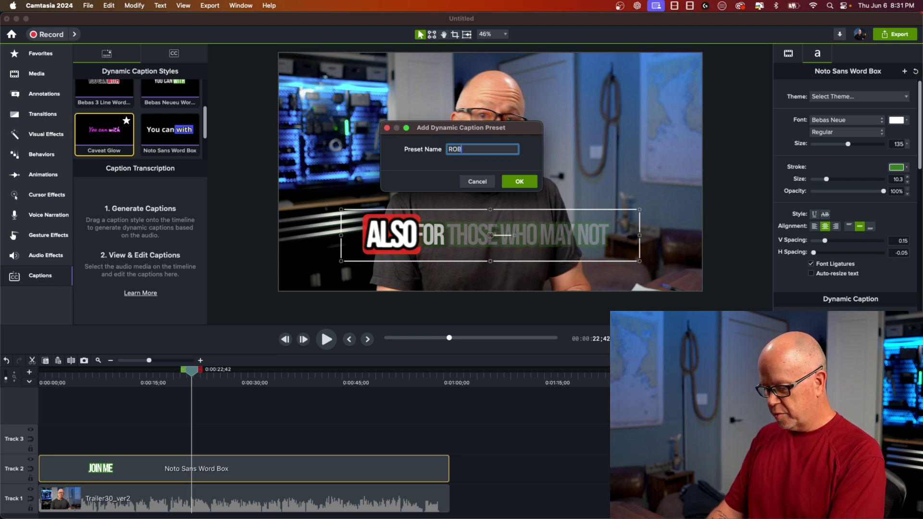
type("S TEST")
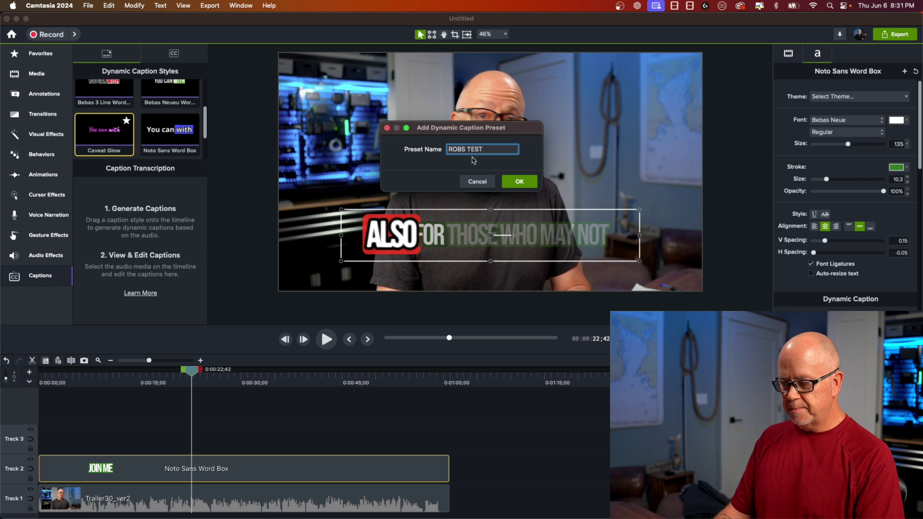
left_click(527, 182)
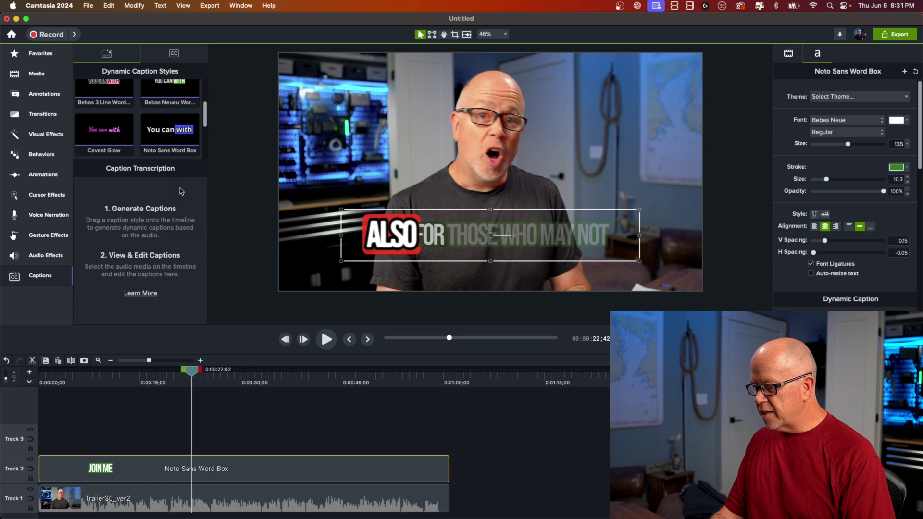
Find the ROBS TEST preset among the dynamic caption styles, mark it as a favorite and show the Favorites
left_click_drag(187, 158, 184, 214)
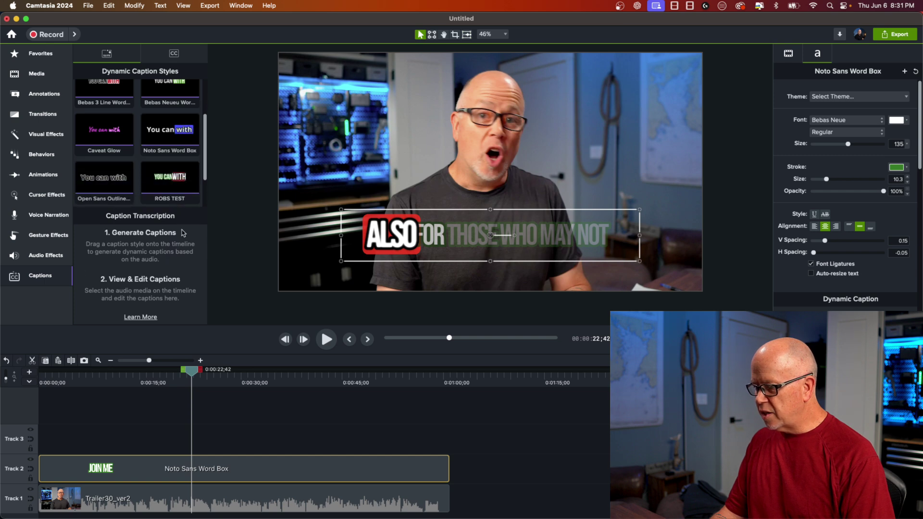
scroll(175, 192, "down", 3)
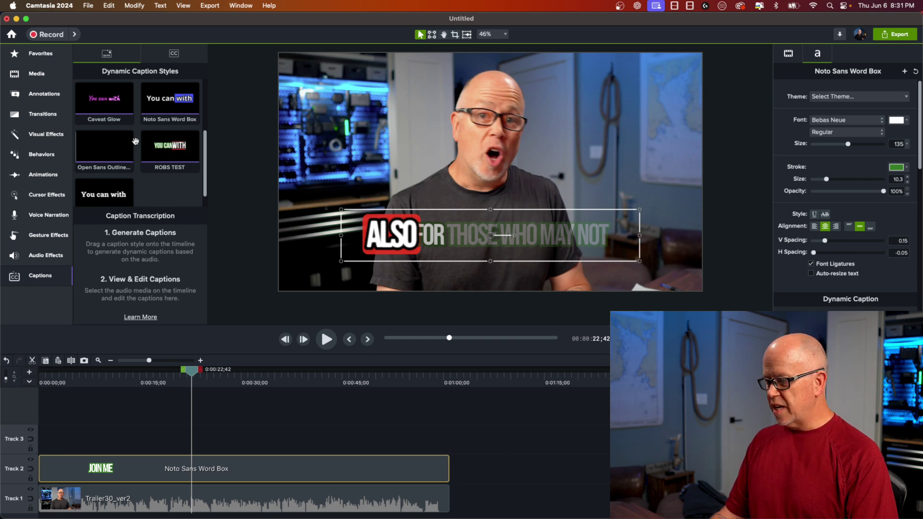
scroll(144, 144, "up", 4)
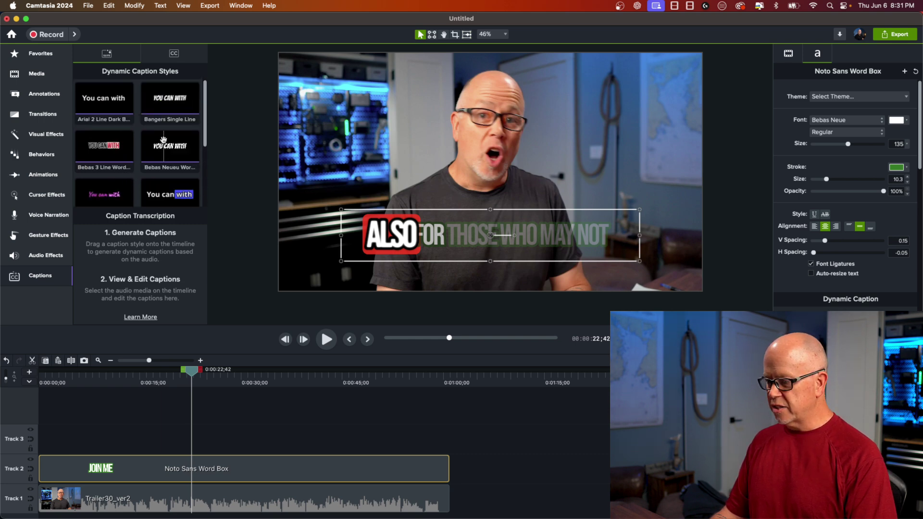
scroll(152, 127, "down", 4)
scroll(152, 126, "up", 2)
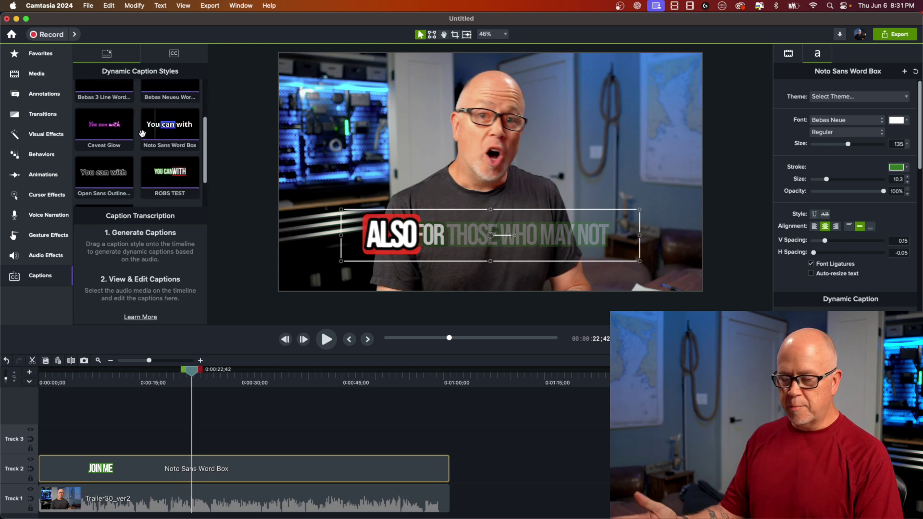
scroll(130, 134, "down", 2)
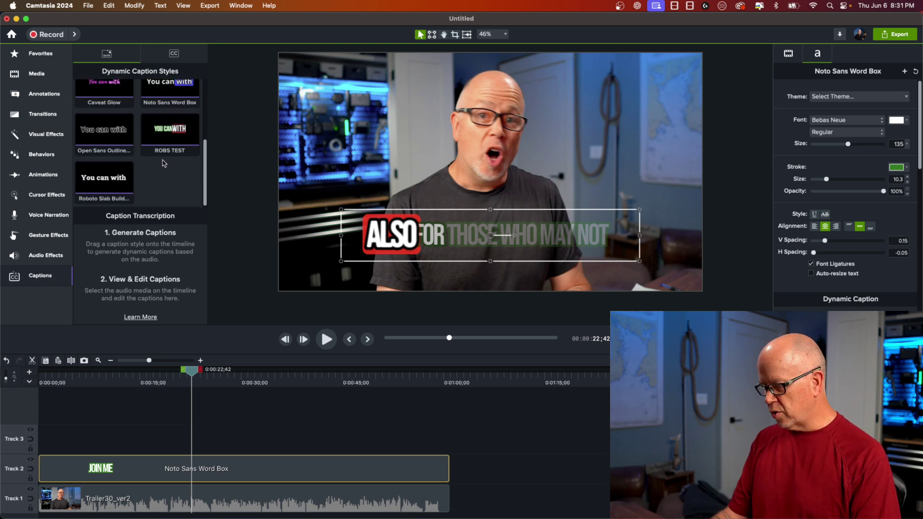
left_click(193, 119)
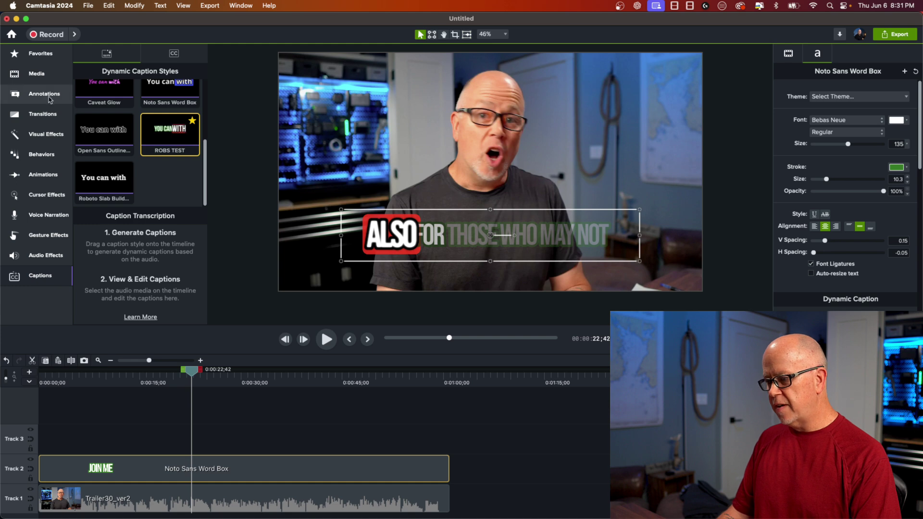
left_click(38, 55)
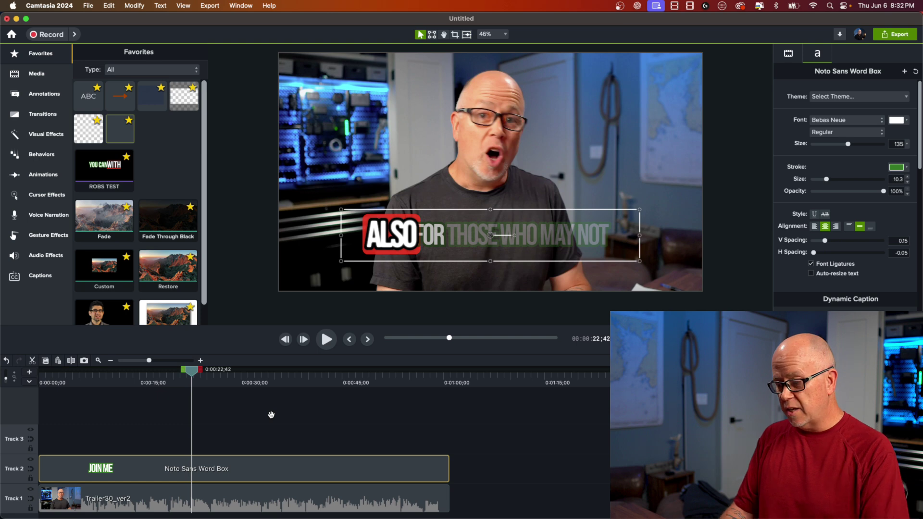
Add the Track 2 caption clip to Rob's Library under the name ROBS TEST WORD BOX
right_click(246, 471)
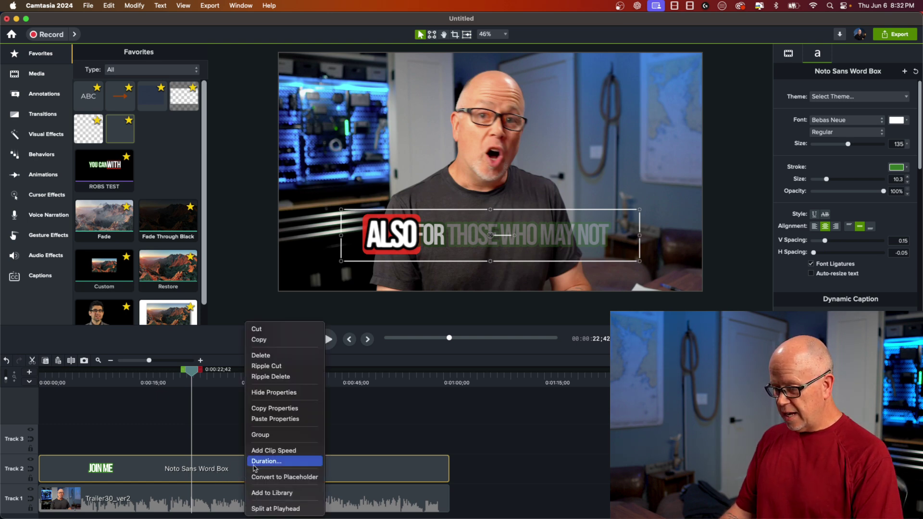
left_click(282, 494)
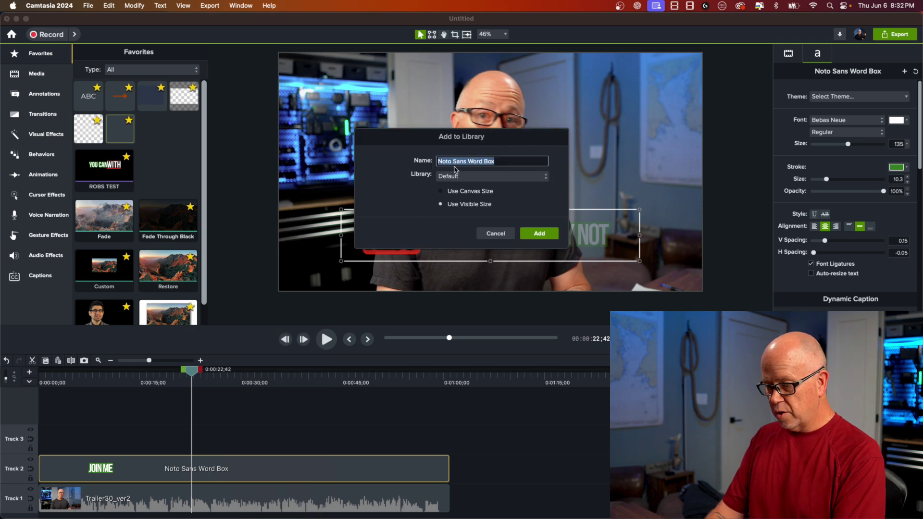
type("ROBS ")
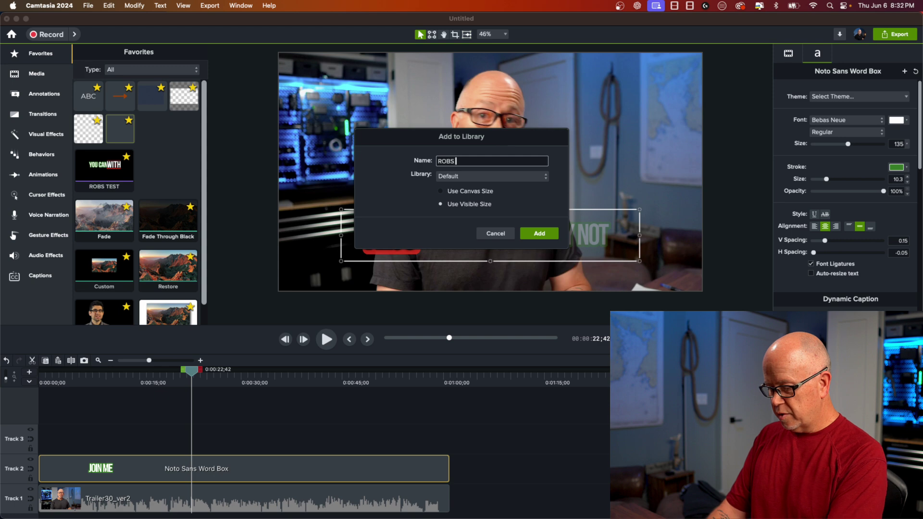
type("TEST WORD")
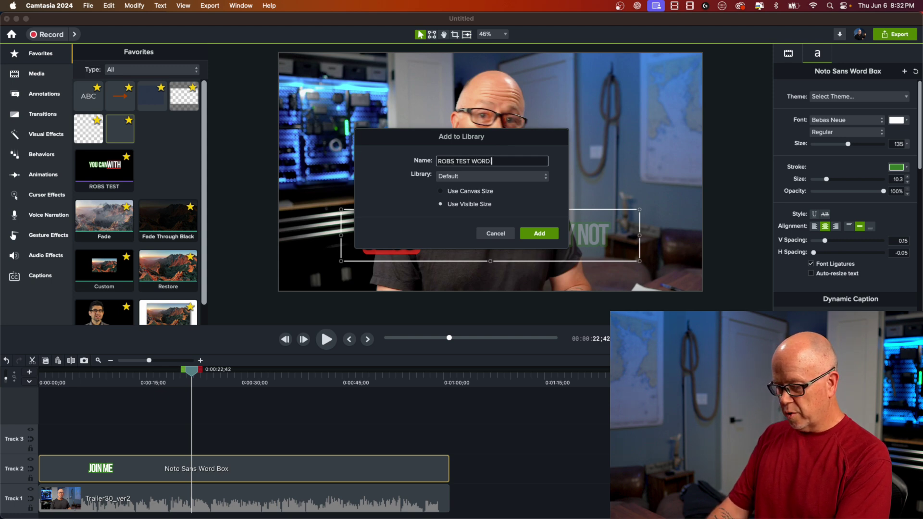
type(" BOX")
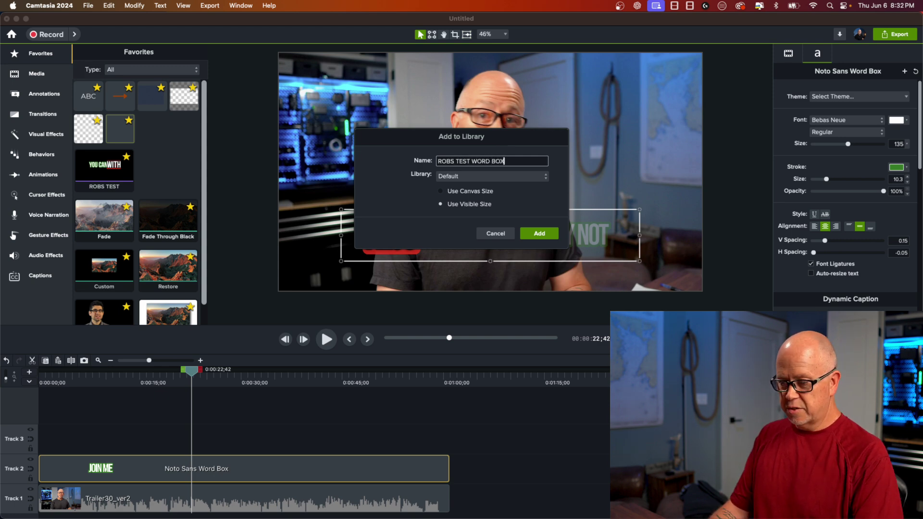
left_click(457, 177)
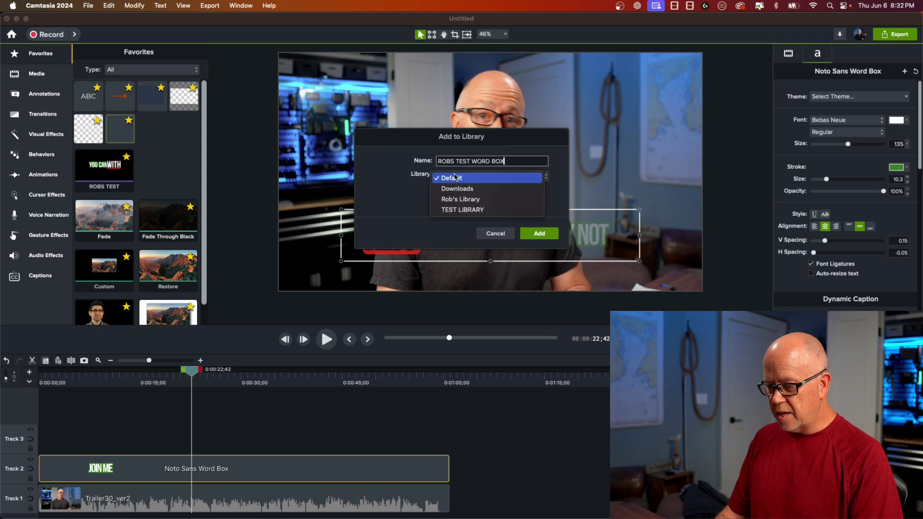
left_click(469, 200)
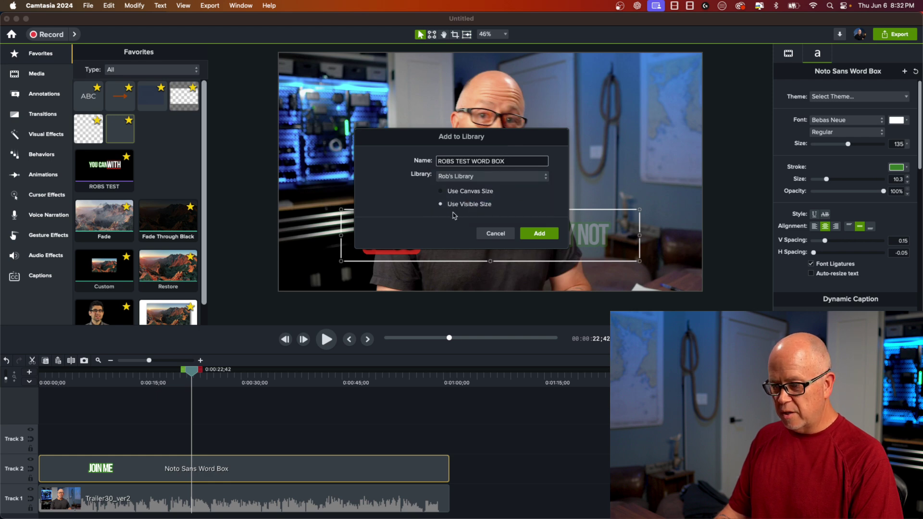
left_click(539, 233)
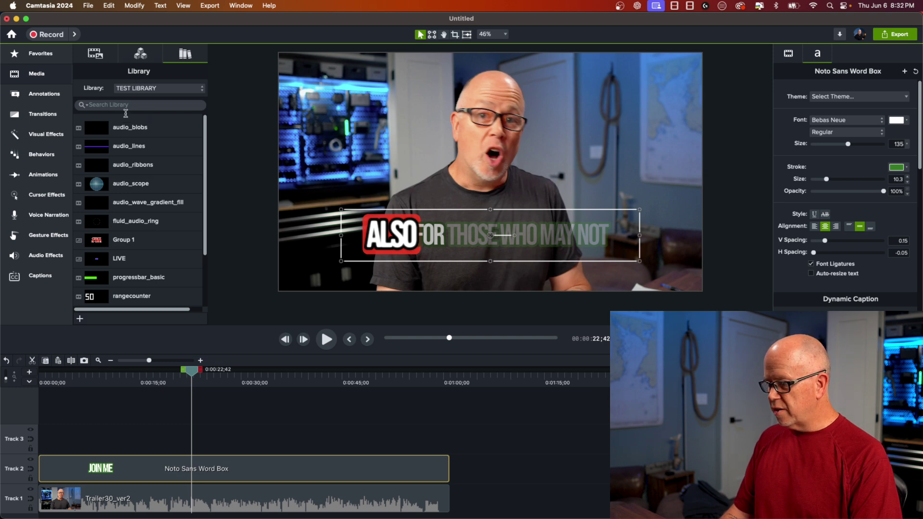
Try the ROBS TEST WORD BOX asset from Rob's Library on Track 3, preview it at several times, and delete it from the timeline
left_click(146, 87)
left_click(138, 80)
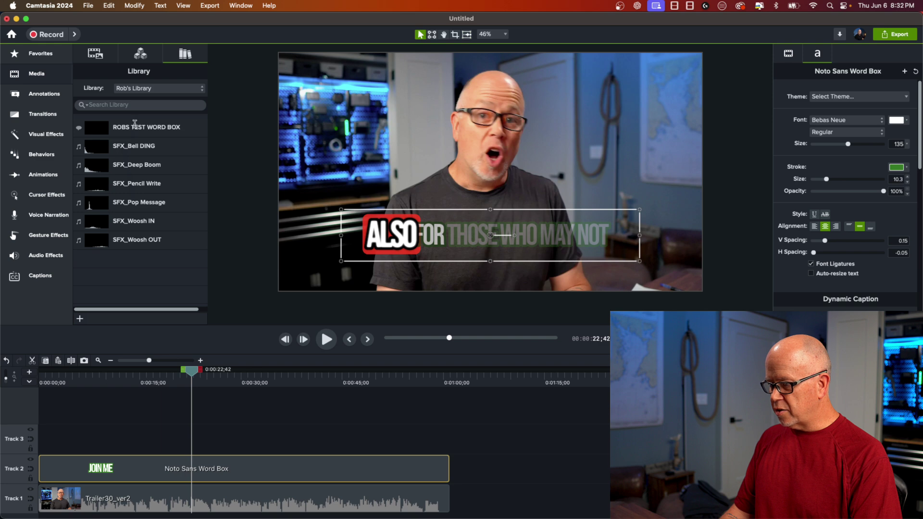
left_click_drag(105, 131, 182, 440)
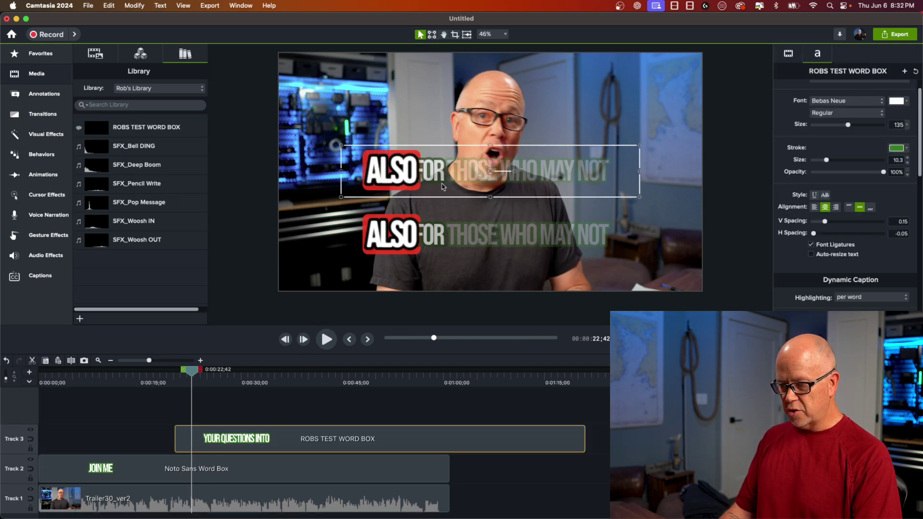
left_click_drag(195, 377, 248, 382)
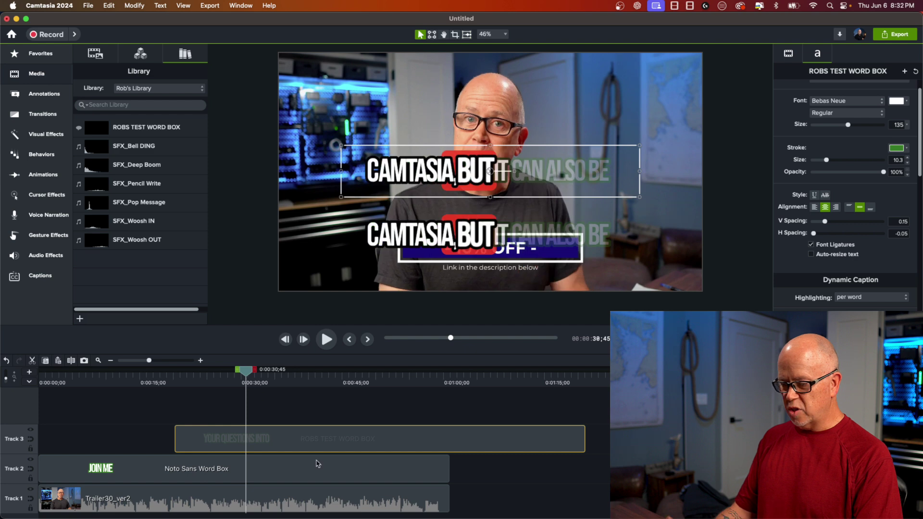
left_click(205, 380)
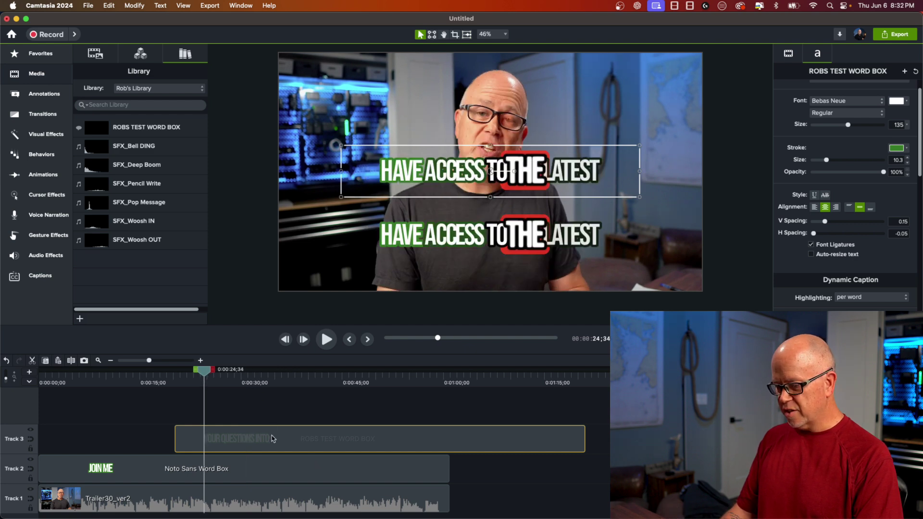
key("Delete")
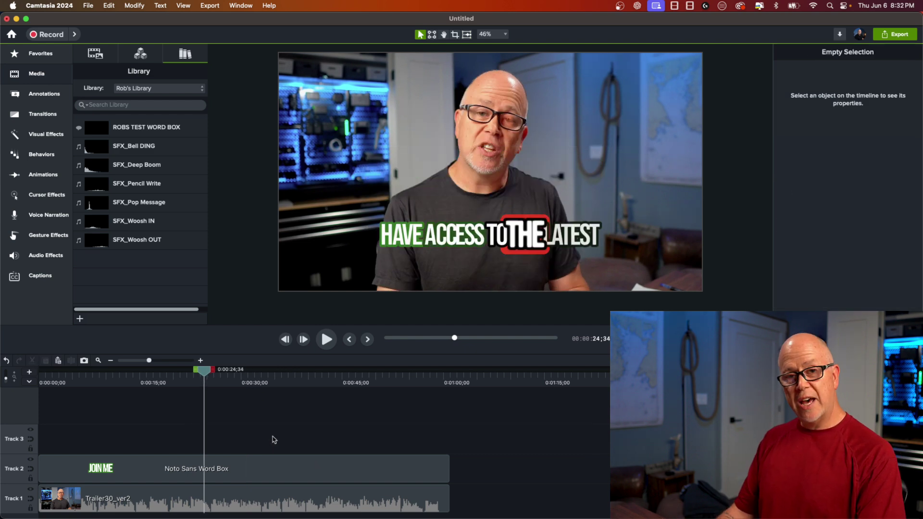